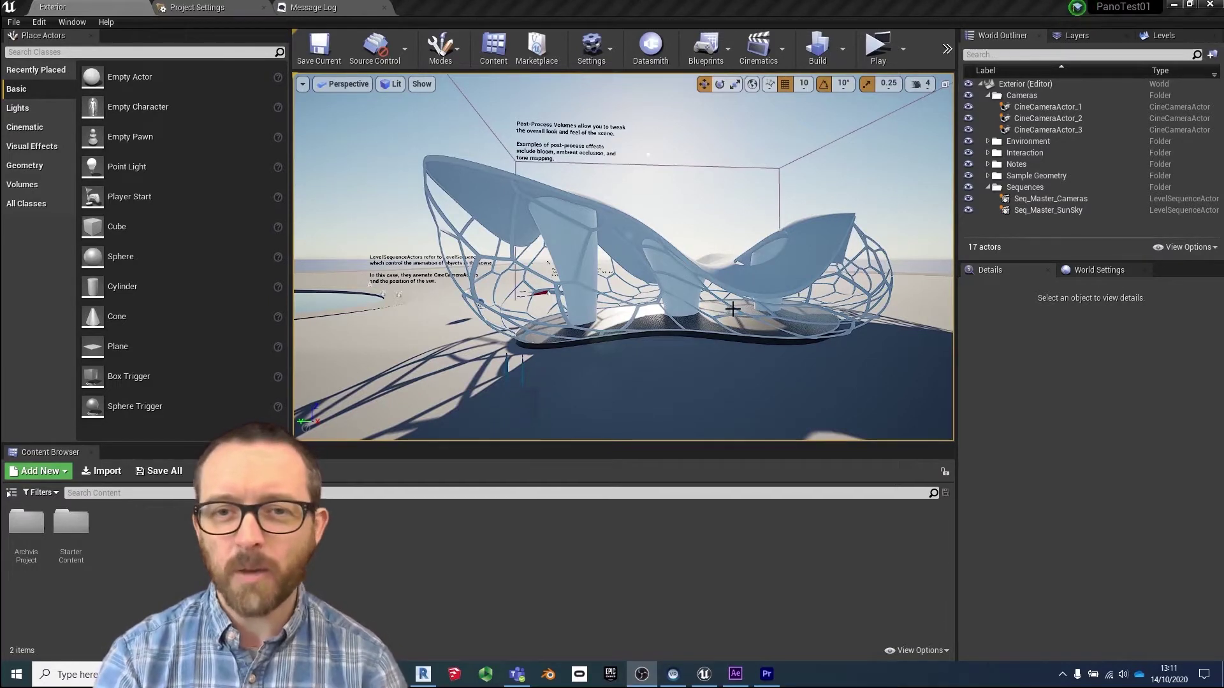
# Step: Preview the CineCameraActor_1 and other cine camera views, then focus the viewport on Seq_Master_SunSky
pyautogui.moveTo(724, 321)
pyautogui.mouseDown(button='right')
pyautogui.moveTo(739, 318)
pyautogui.moveTo(707, 322)
pyautogui.moveTo(722, 318)
pyautogui.mouseUp(button='right')
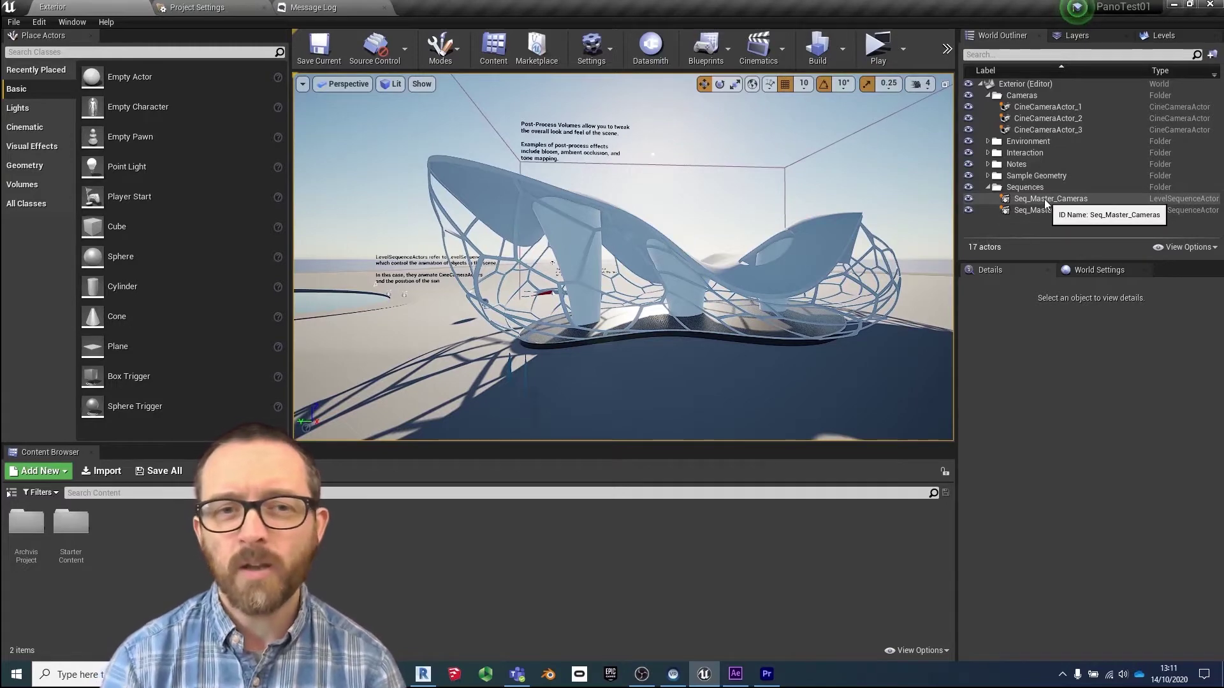
pyautogui.click(1030, 107)
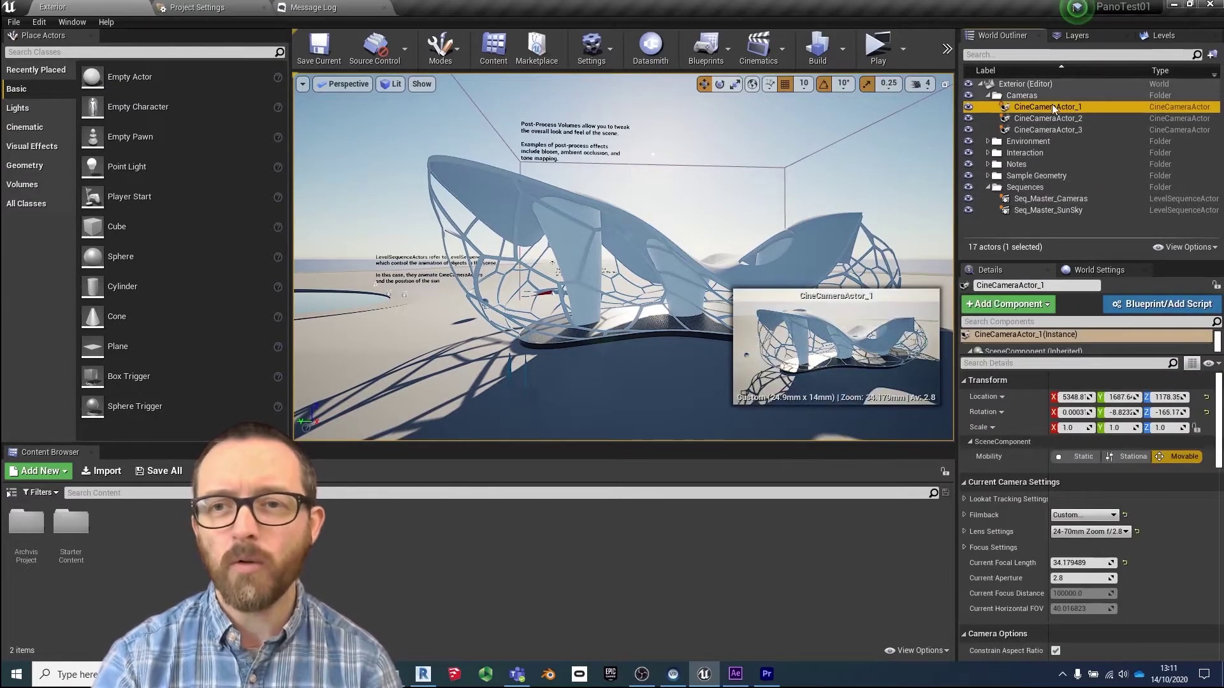
pyautogui.click(1054, 117)
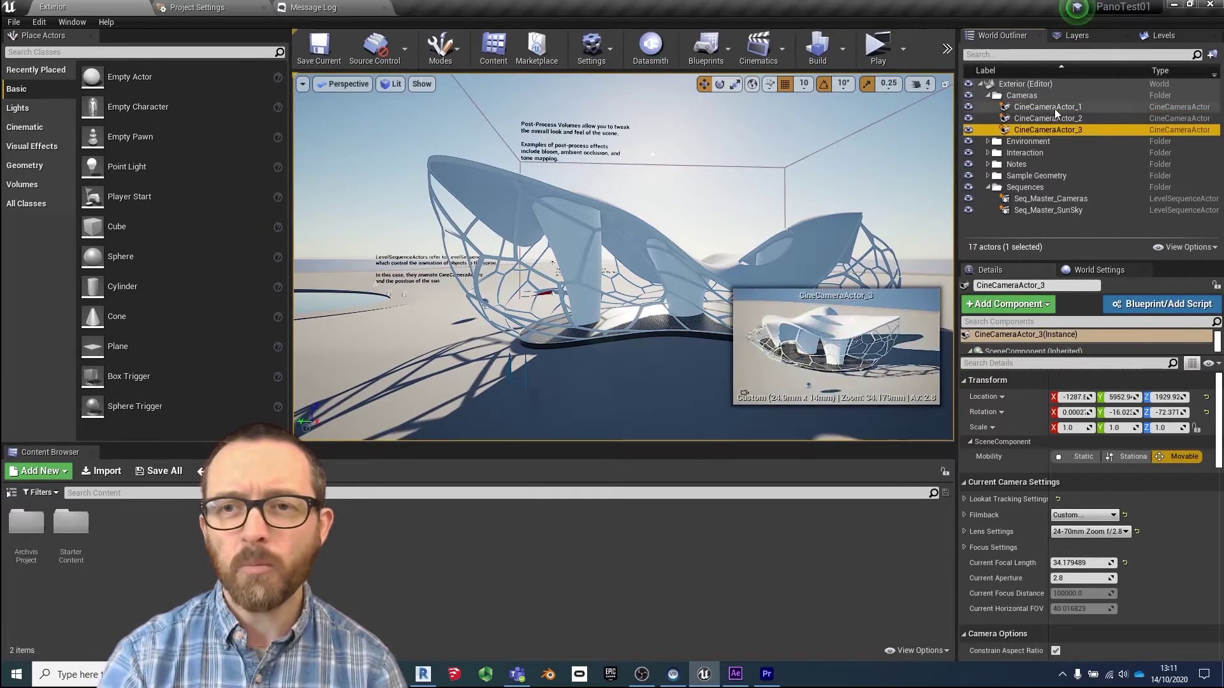
pyautogui.click(1055, 107)
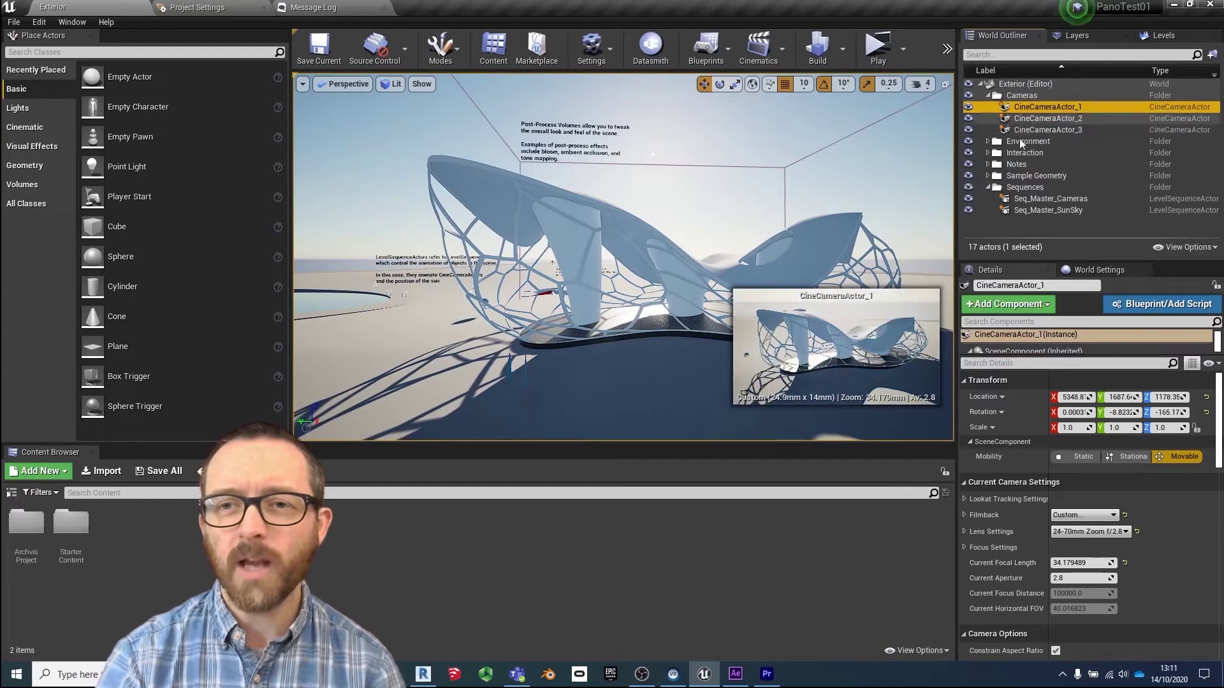
pyautogui.doubleClick(1047, 210)
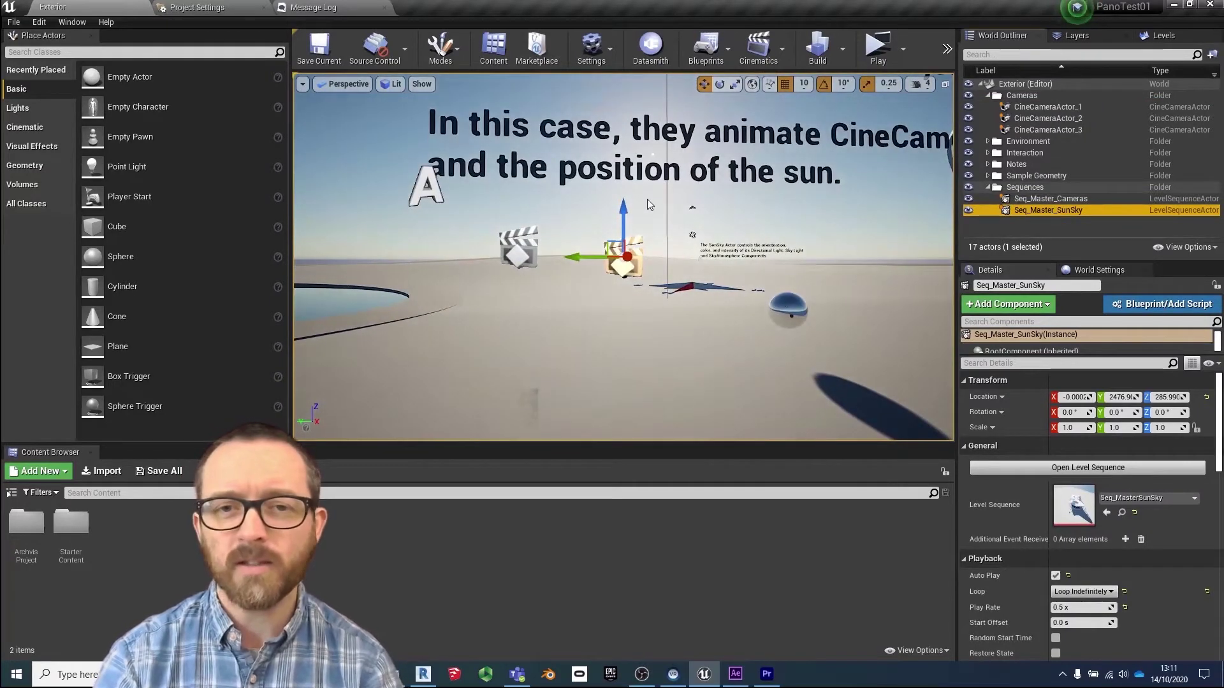
pyautogui.rightClick(1055, 211)
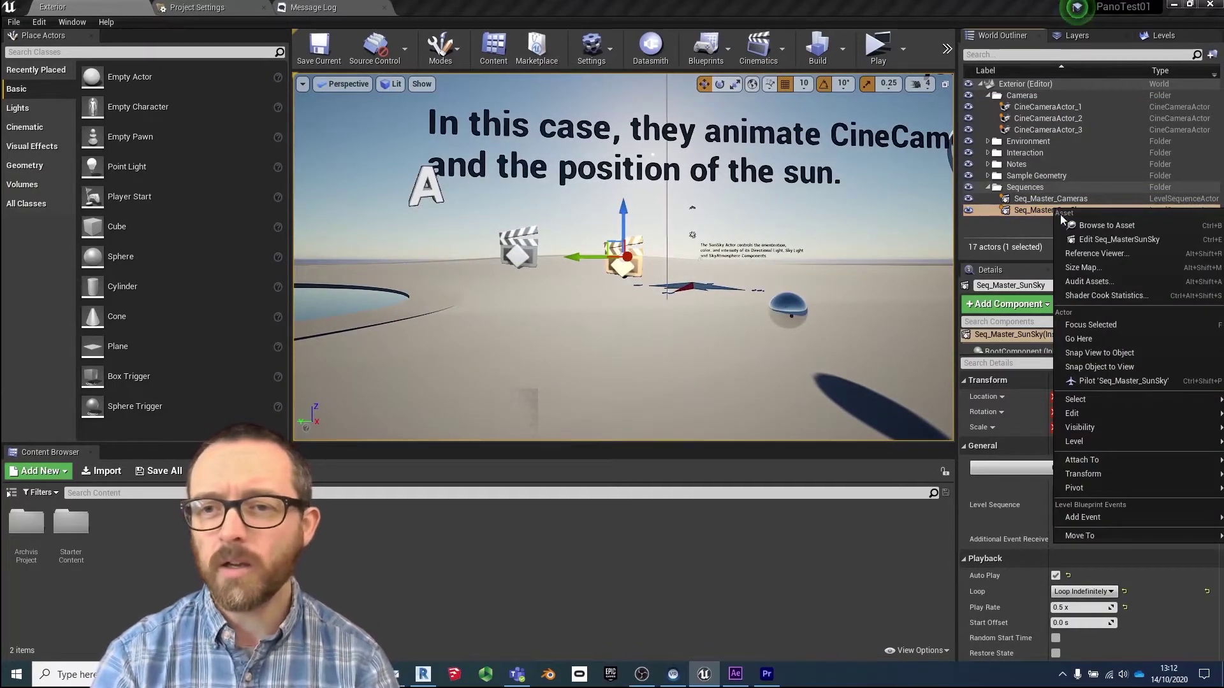
pyautogui.click(1081, 238)
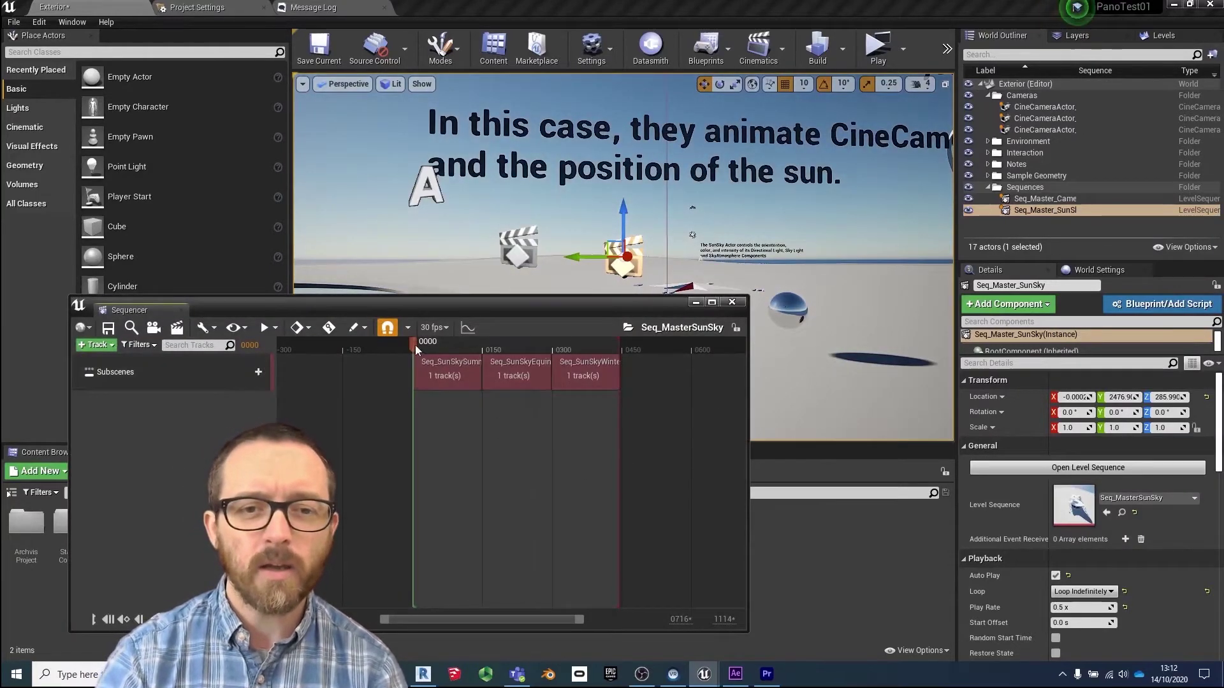
pyautogui.moveTo(419, 339)
pyautogui.mouseDown()
pyautogui.moveTo(569, 359)
pyautogui.moveTo(480, 359)
pyautogui.moveTo(450, 350)
pyautogui.moveTo(586, 358)
pyautogui.moveTo(414, 343)
pyautogui.mouseUp()
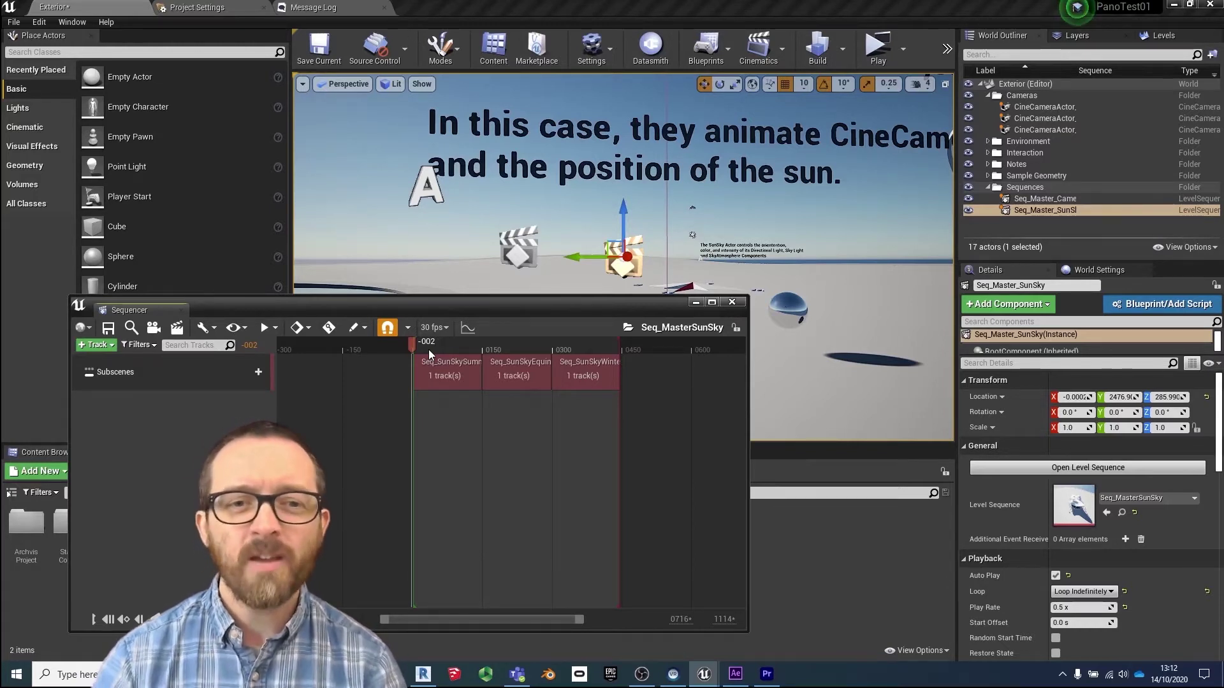
pyautogui.click(733, 303)
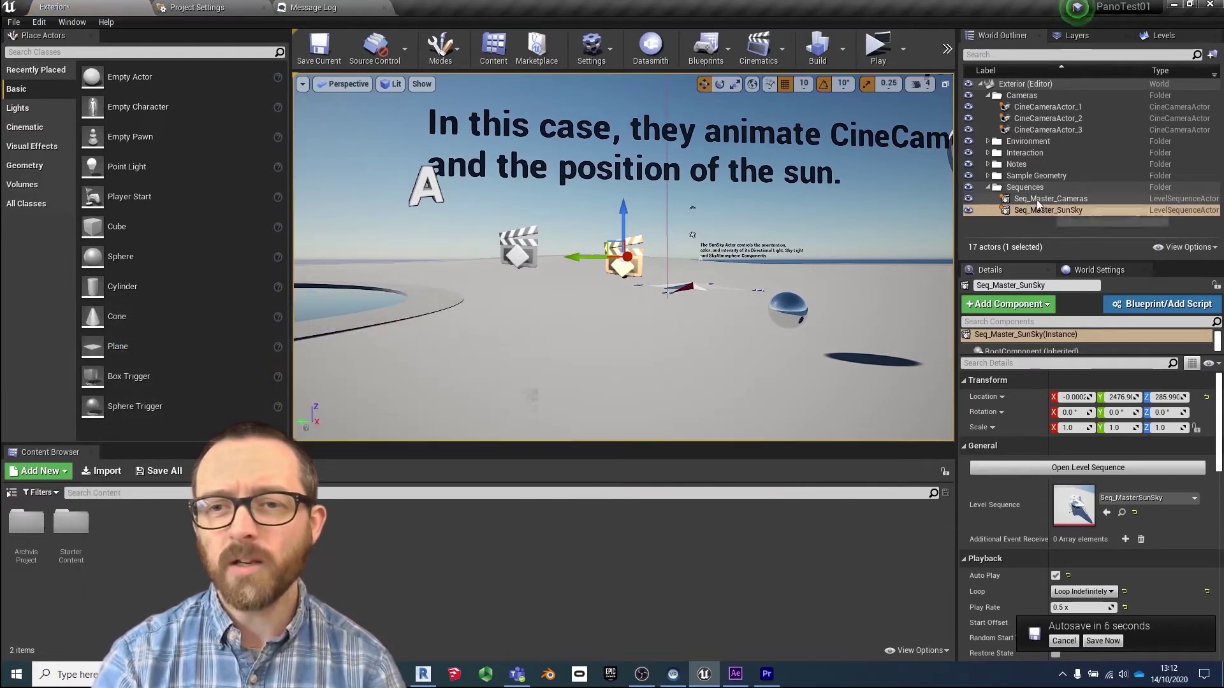
# Step: Edit Seq_Master_Cameras in Sequencer and bring up its Render Movie settings
pyautogui.click(1038, 199)
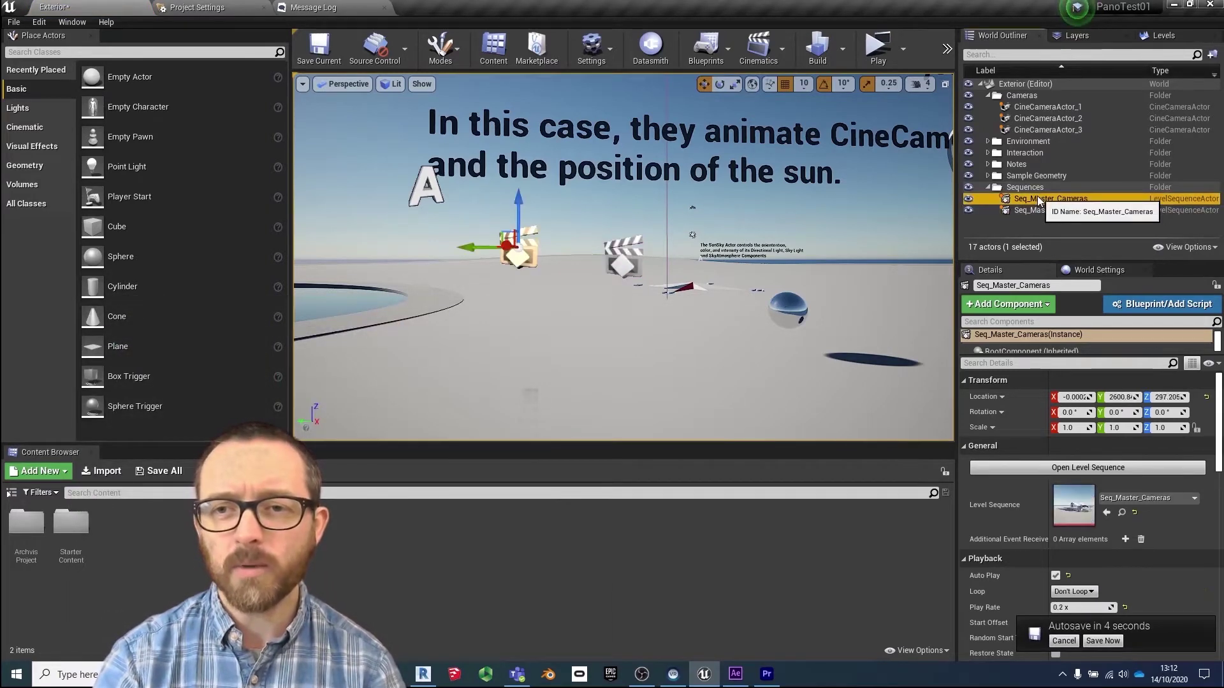
pyautogui.rightClick(1038, 200)
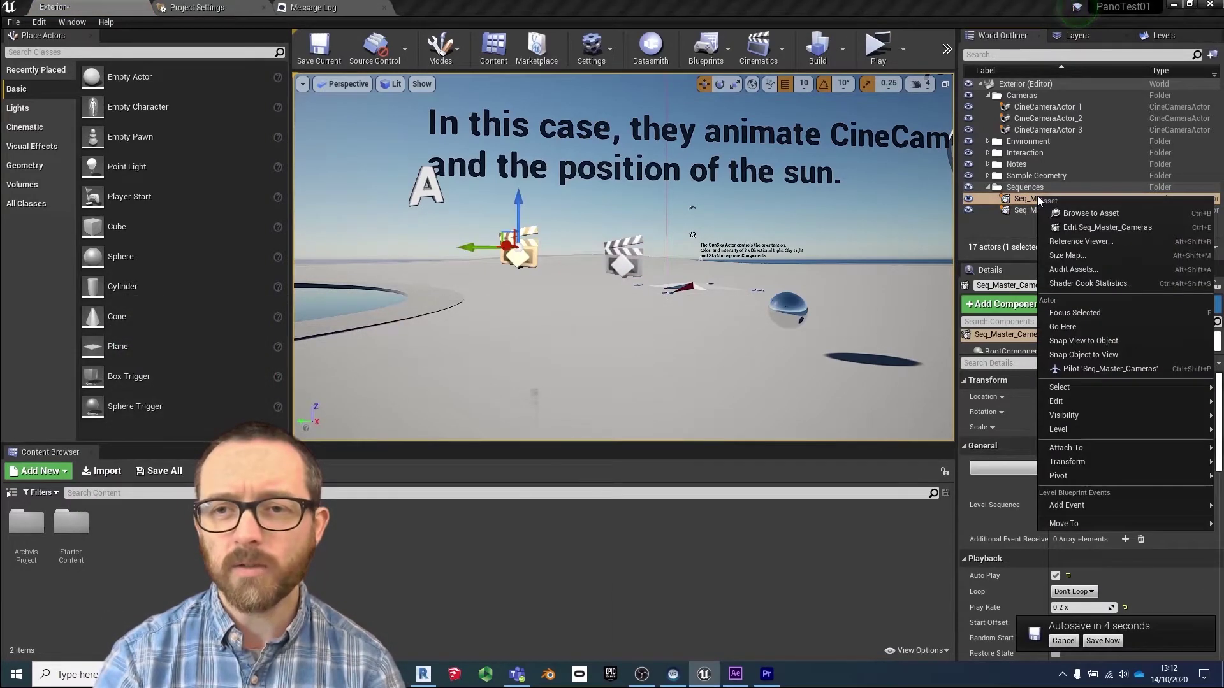
pyautogui.click(1066, 228)
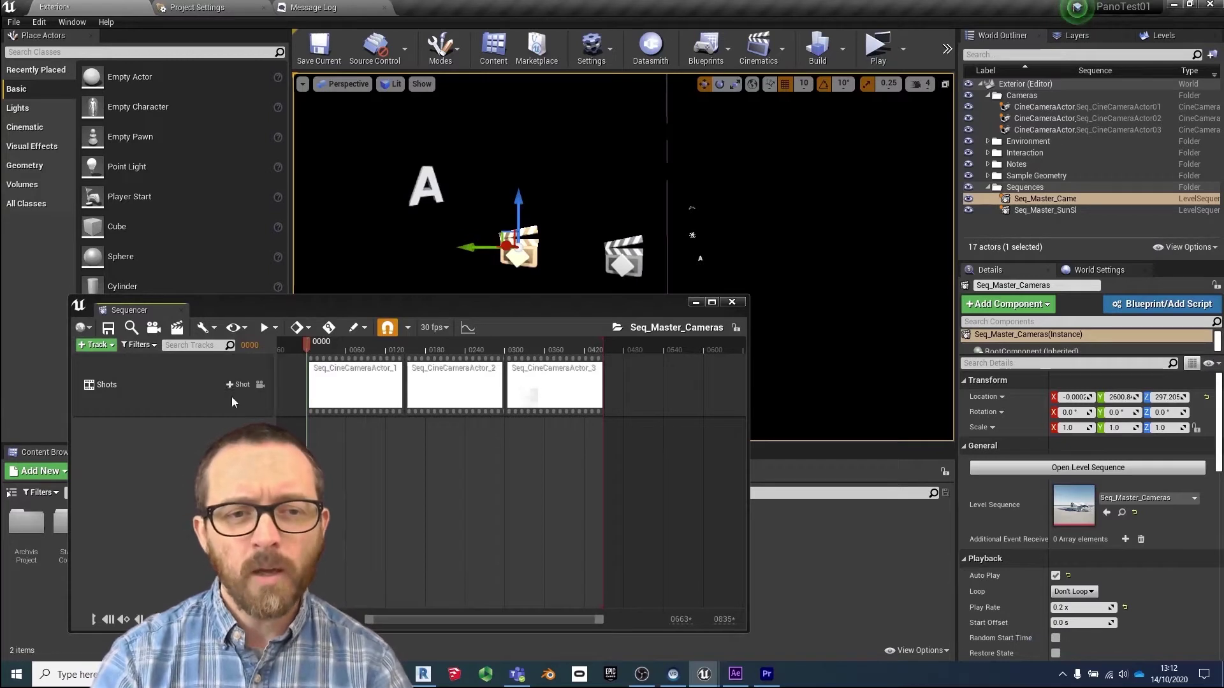
pyautogui.click(178, 329)
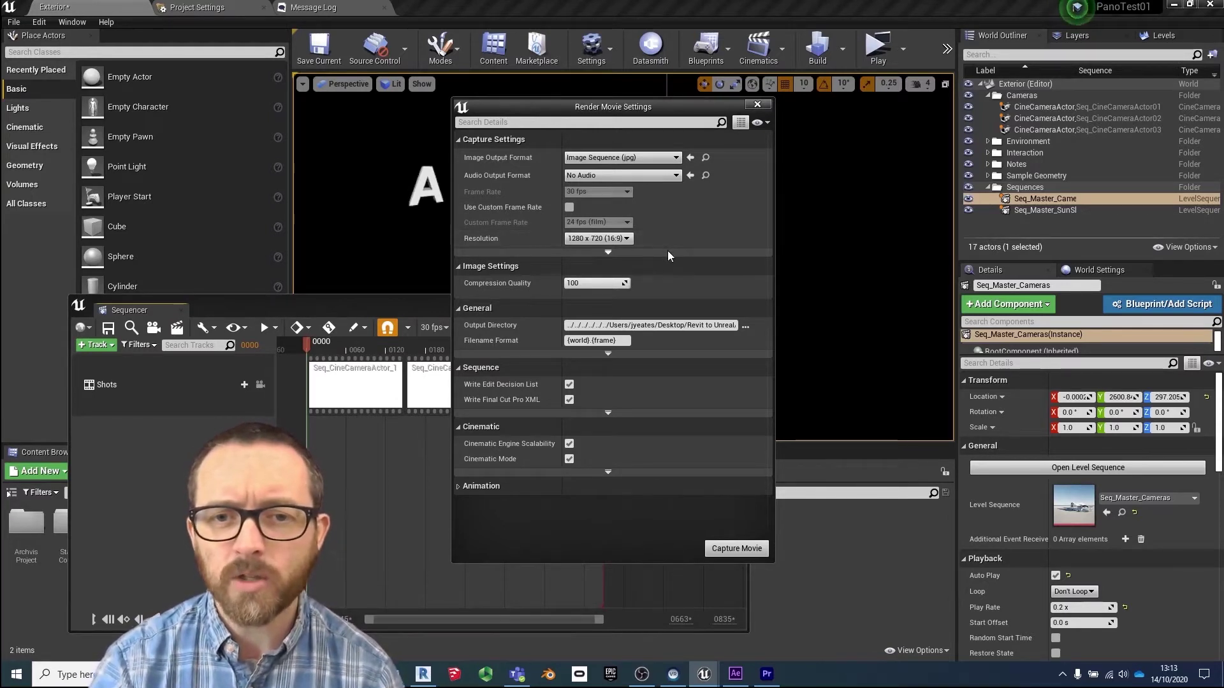
# Step: Set the render output directory to a new Seq2 folder under Desktop > Revit to Unreal
pyautogui.click(746, 327)
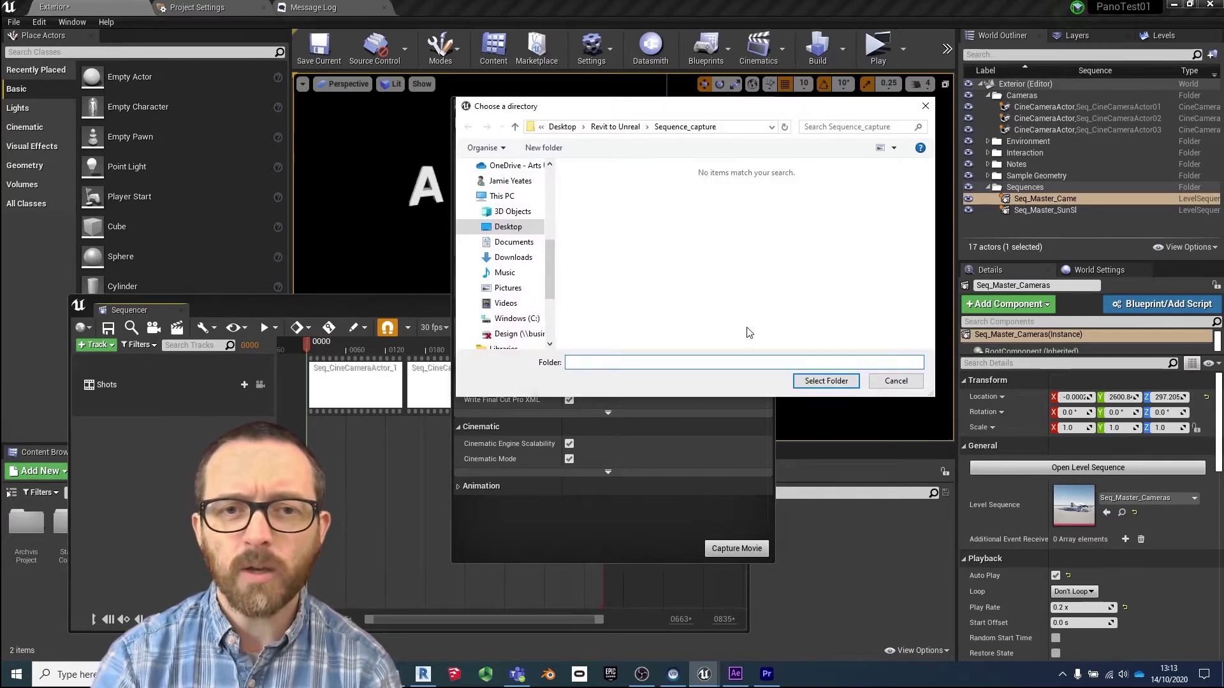
pyautogui.click(518, 227)
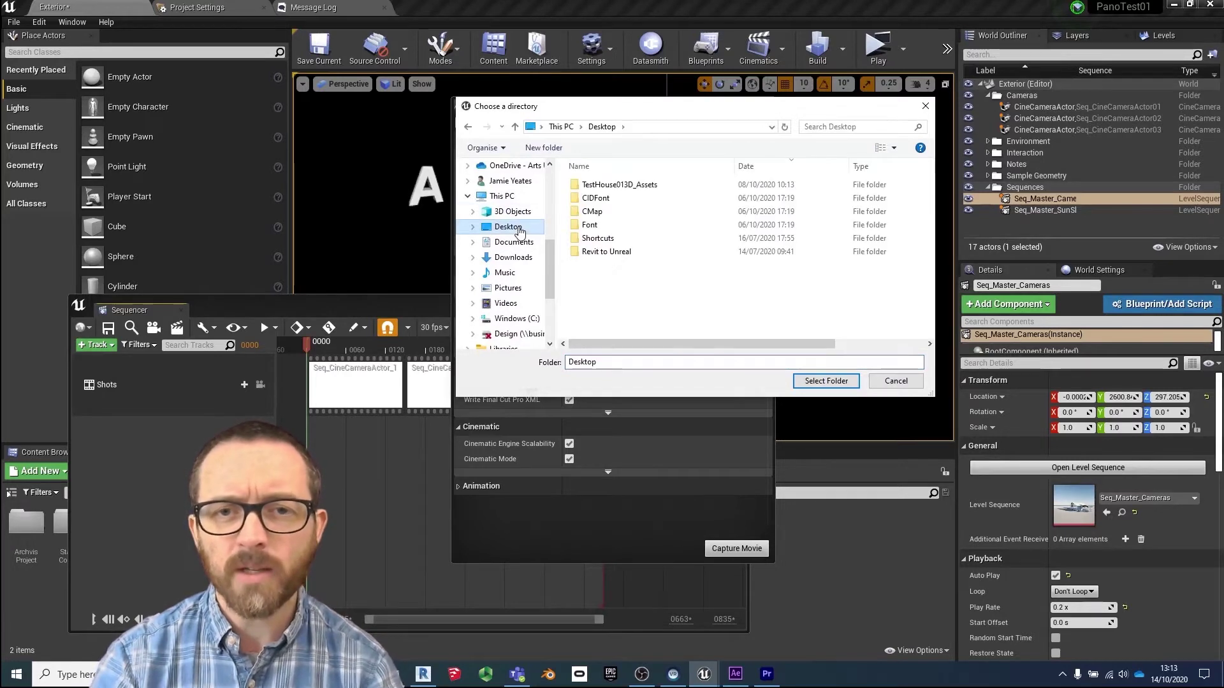
pyautogui.doubleClick(628, 252)
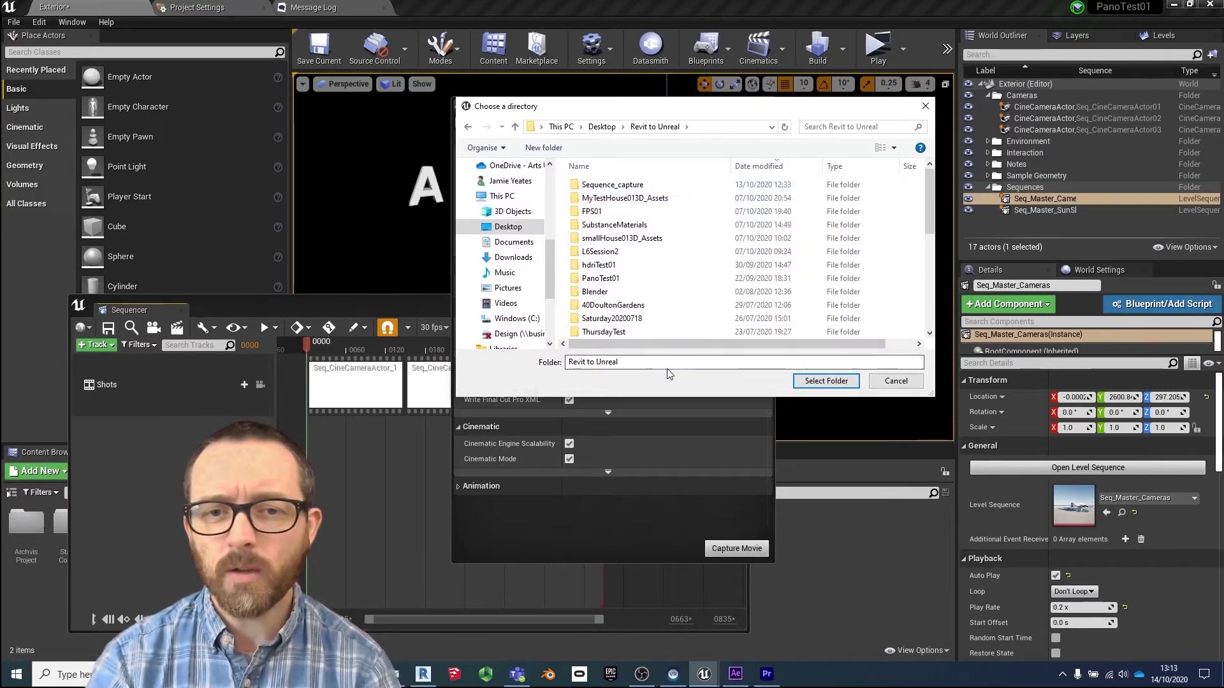
pyautogui.click(544, 148)
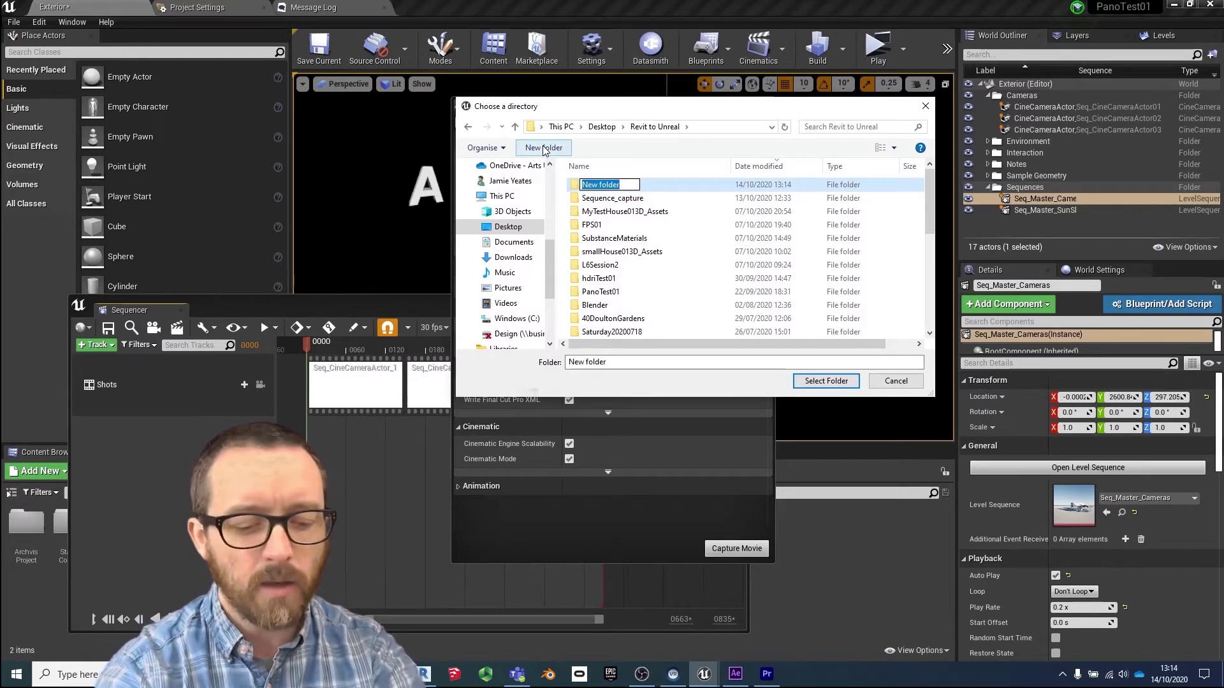
pyautogui.write('Seq')
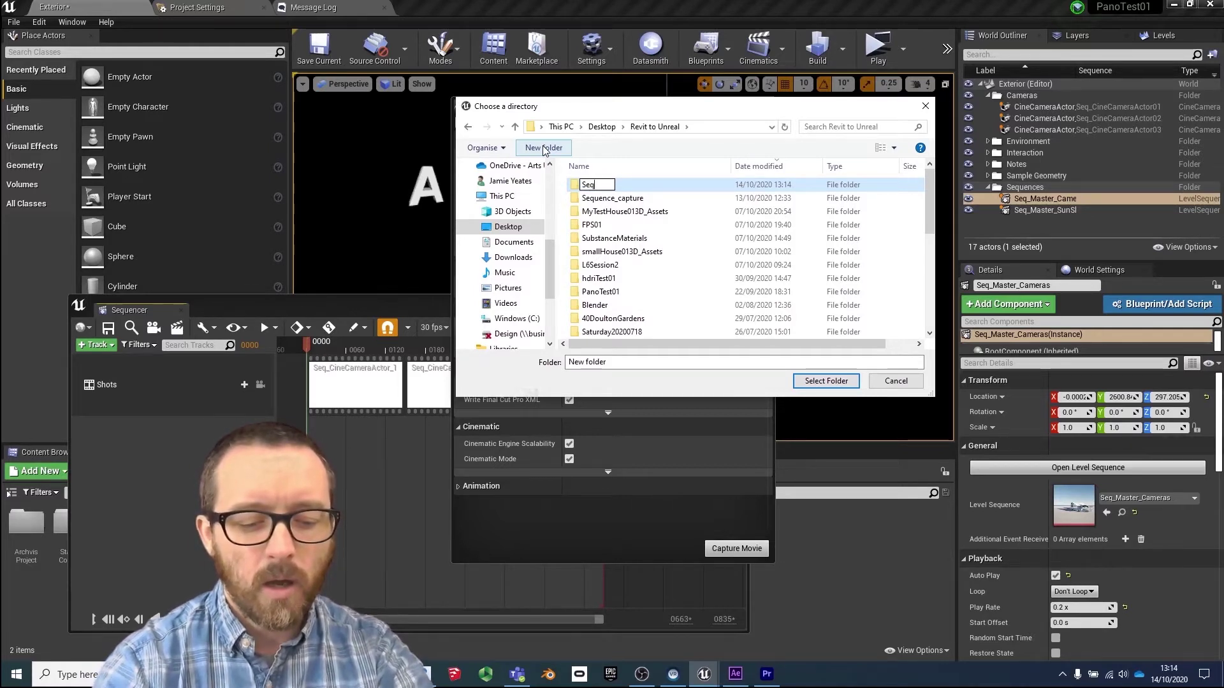
pyautogui.write('2')
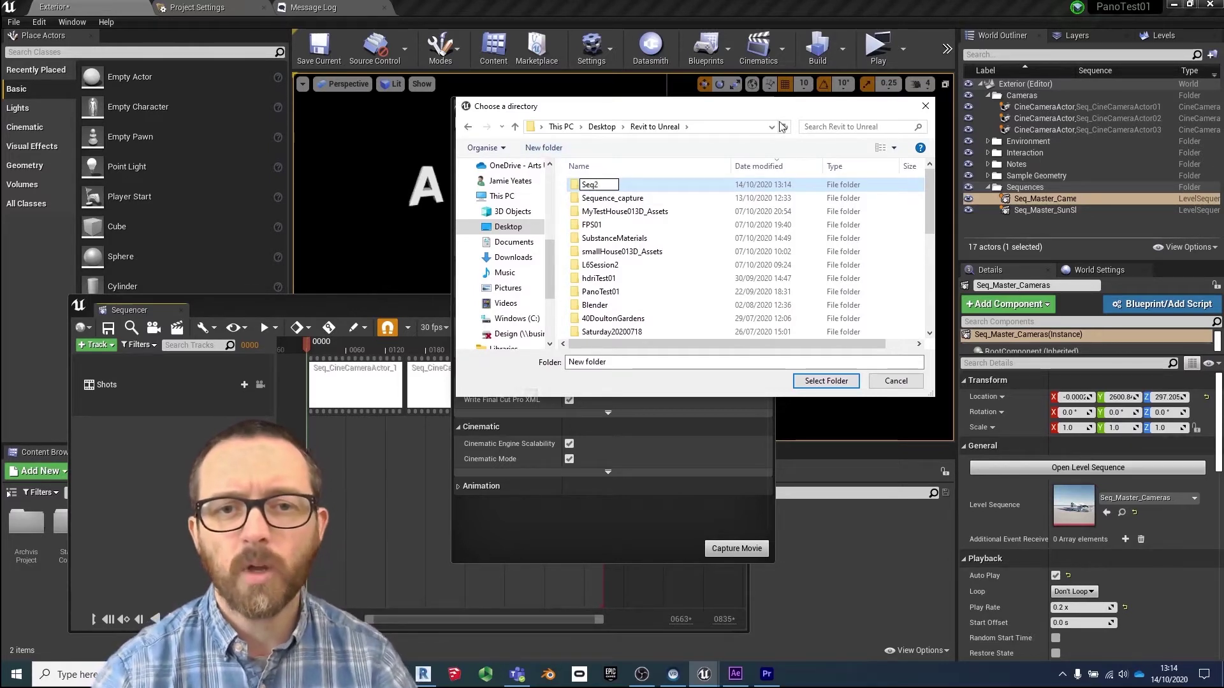
pyautogui.press('Return')
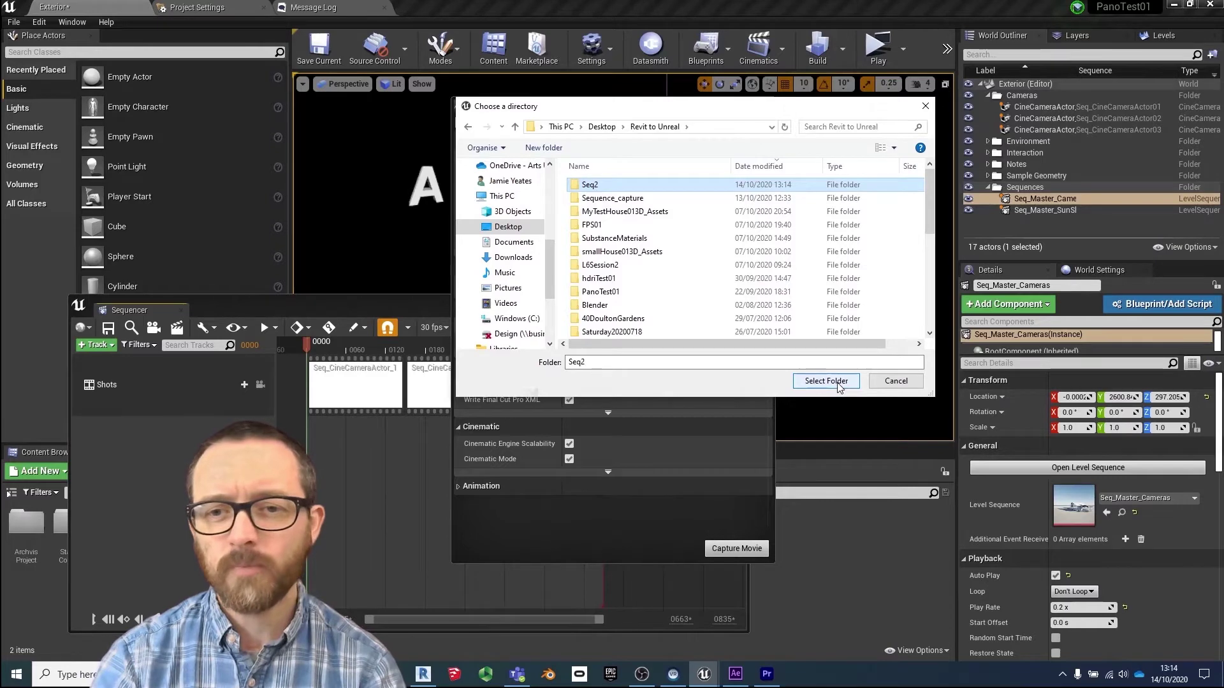
pyautogui.click(818, 382)
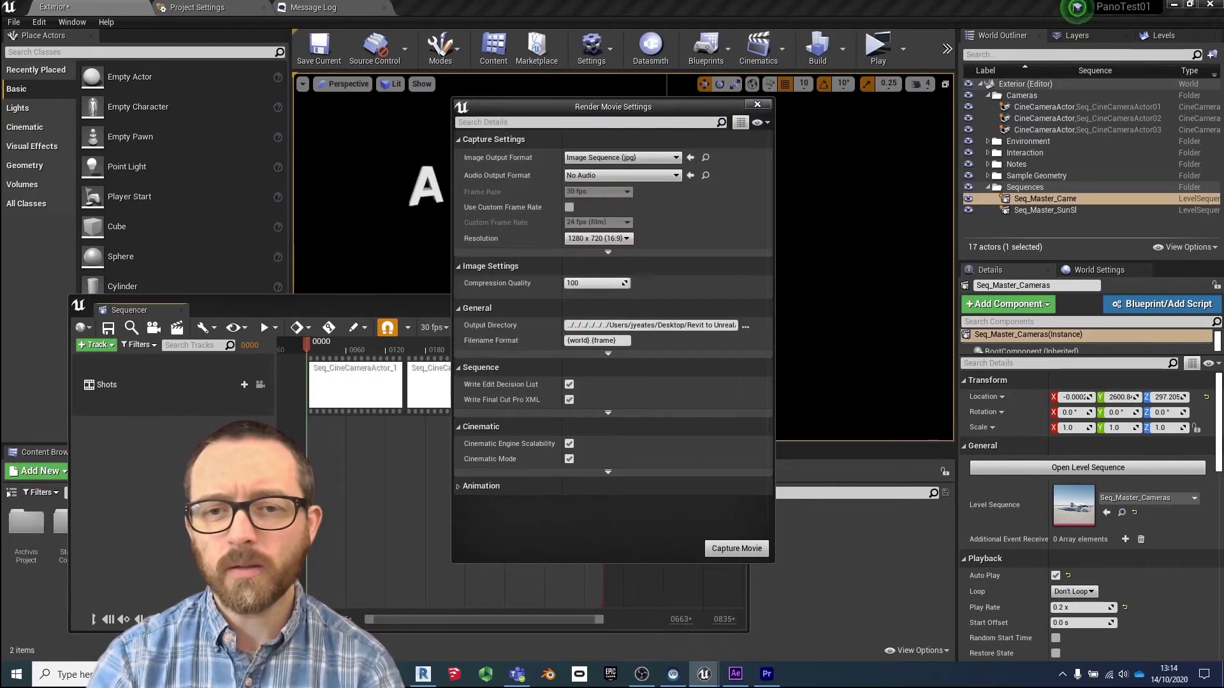
# Step: Capture the movie, saving the Exterior level first, then open the capture folder of frames
pyautogui.click(736, 549)
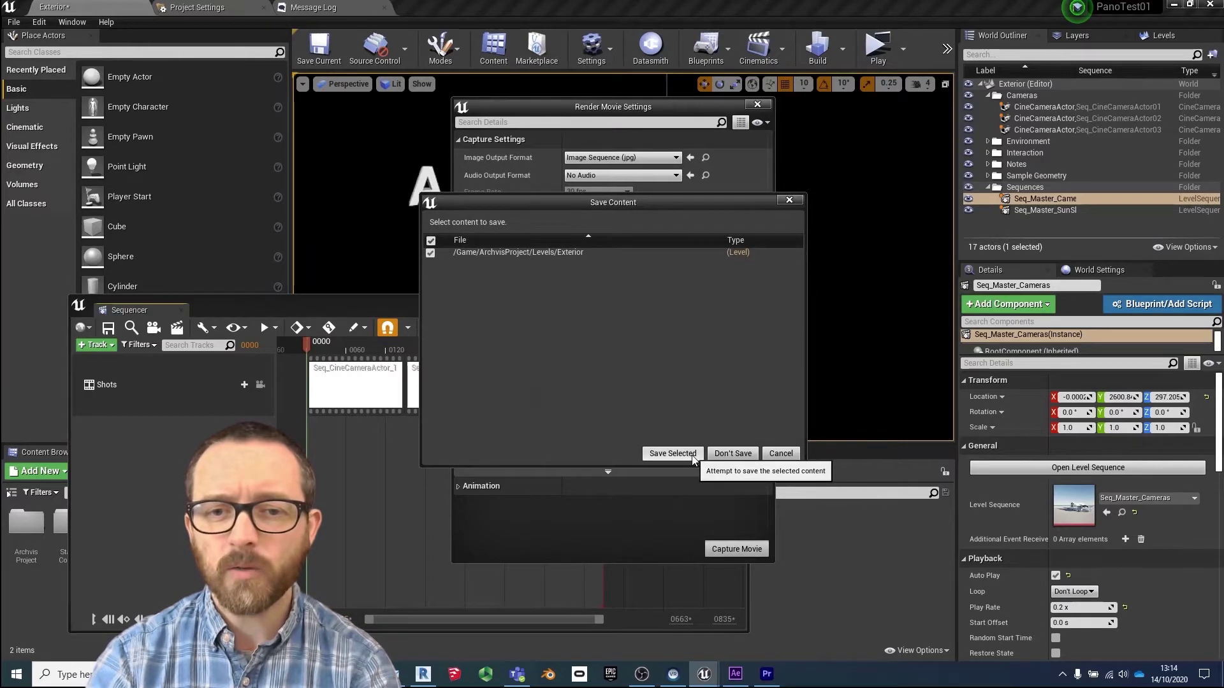
pyautogui.click(664, 454)
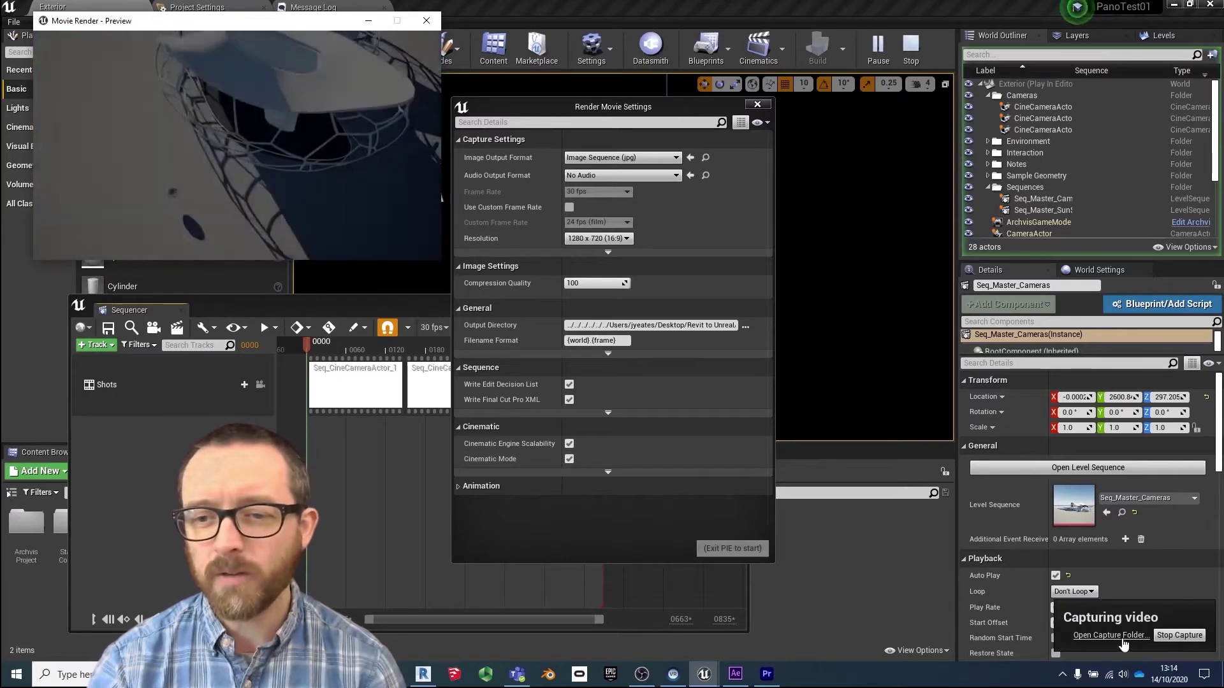
pyautogui.click(1113, 636)
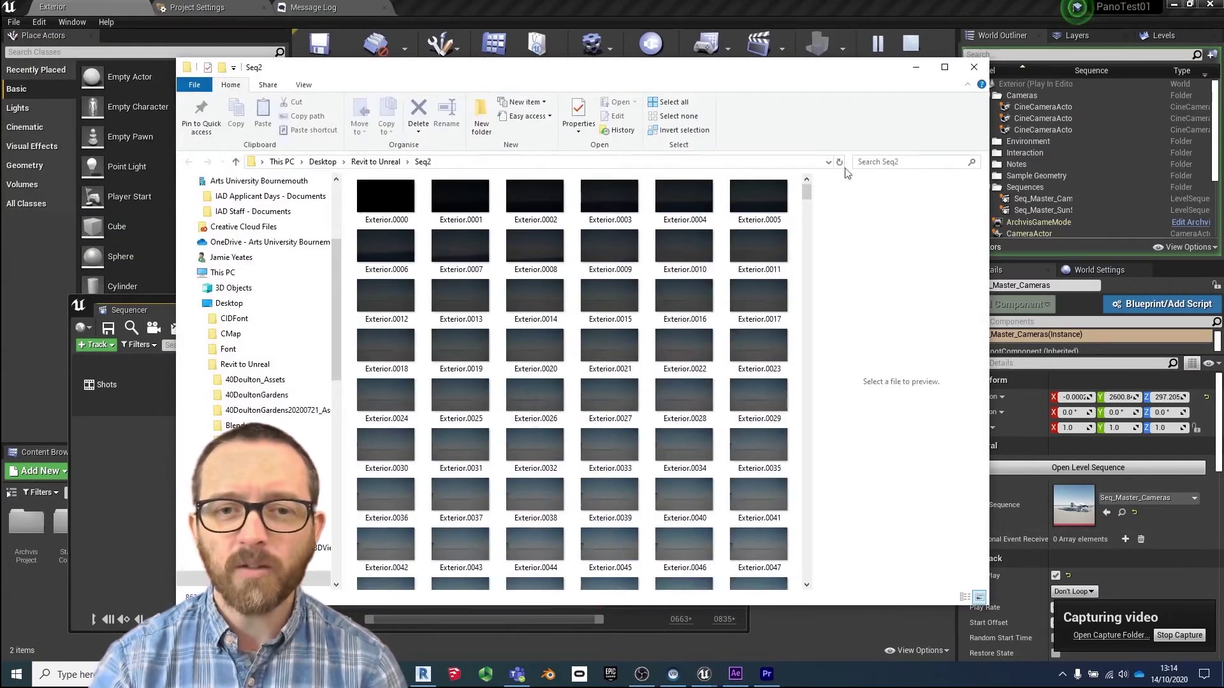
# Step: Look through the Exterior JPG frames in Seq2, then close the File Explorer window
pyautogui.moveTo(806, 201); pyautogui.dragTo(809, 577)
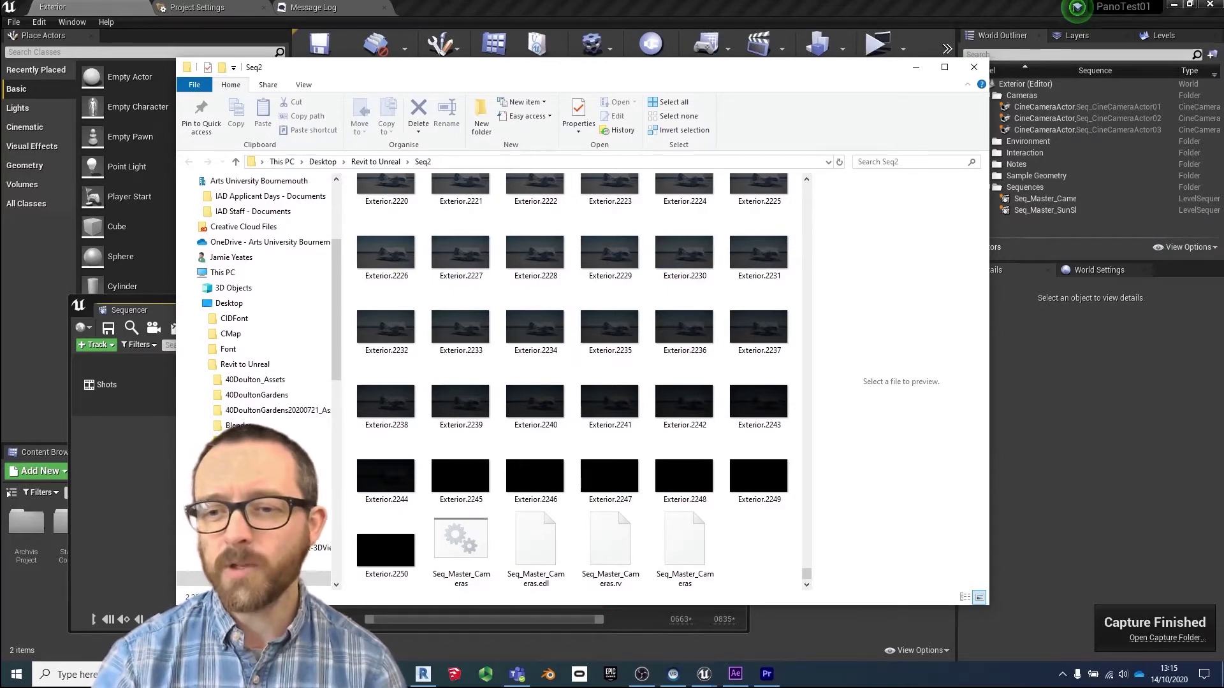
pyautogui.click(970, 70)
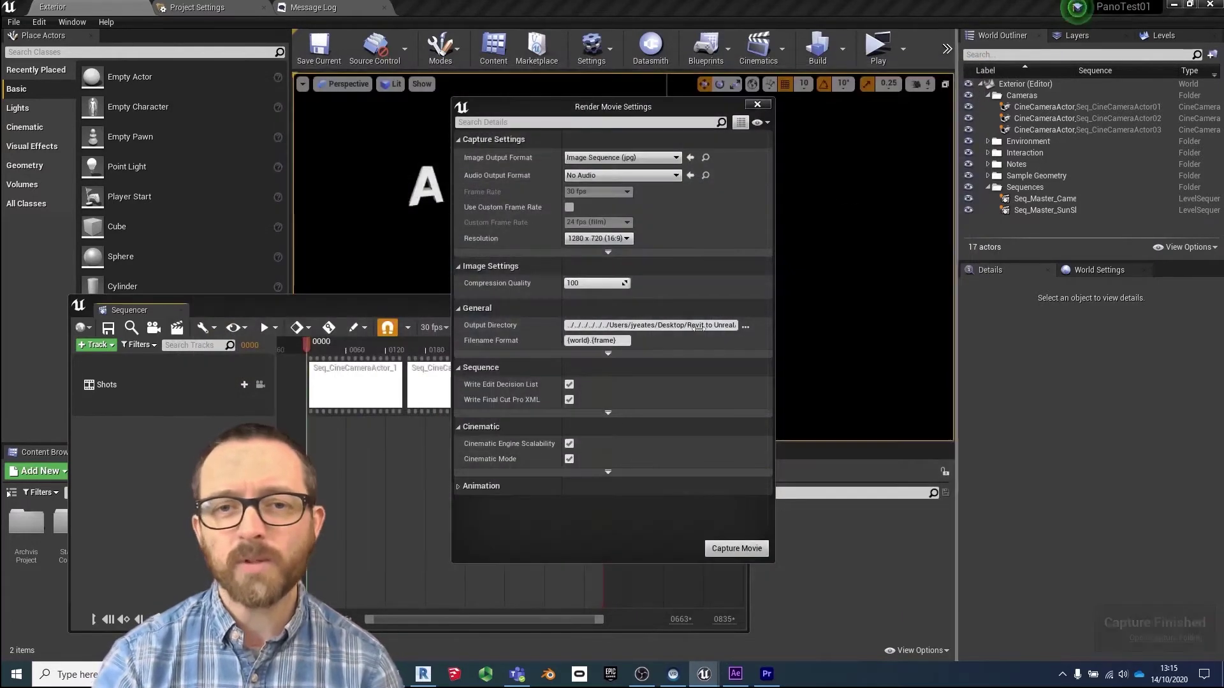
# Step: Close Render Movie Settings and the Sequencer, then switch over to Premiere Pro
pyautogui.click(757, 105)
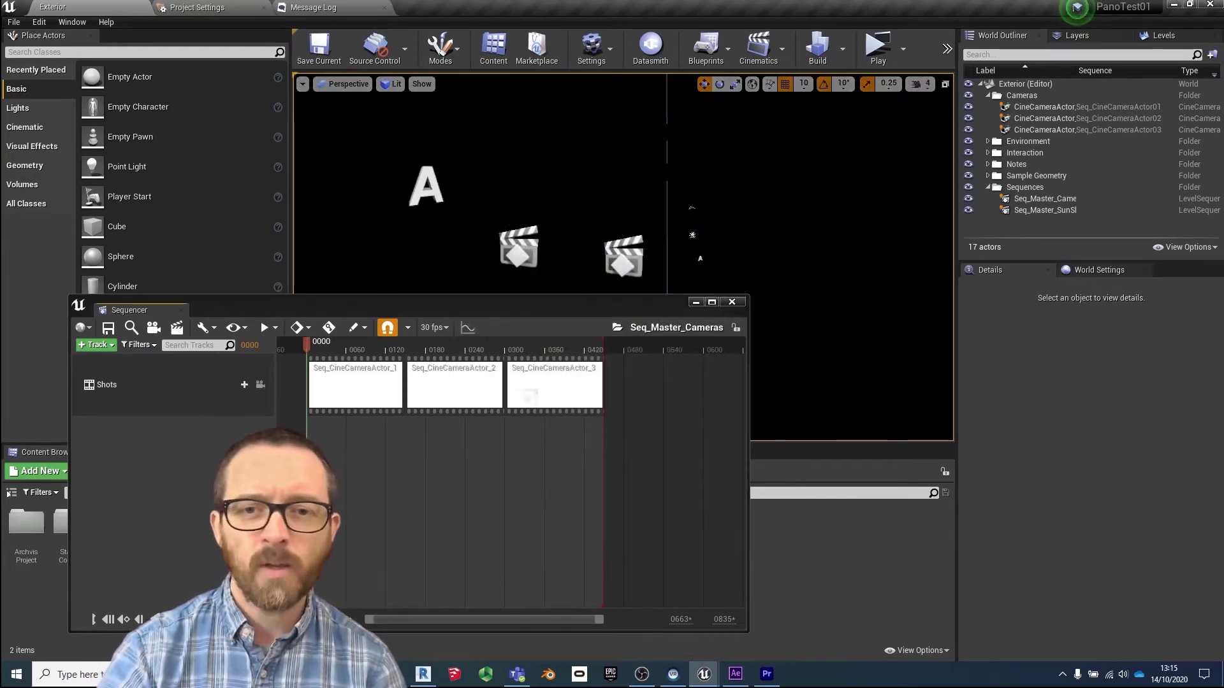
pyautogui.click(733, 302)
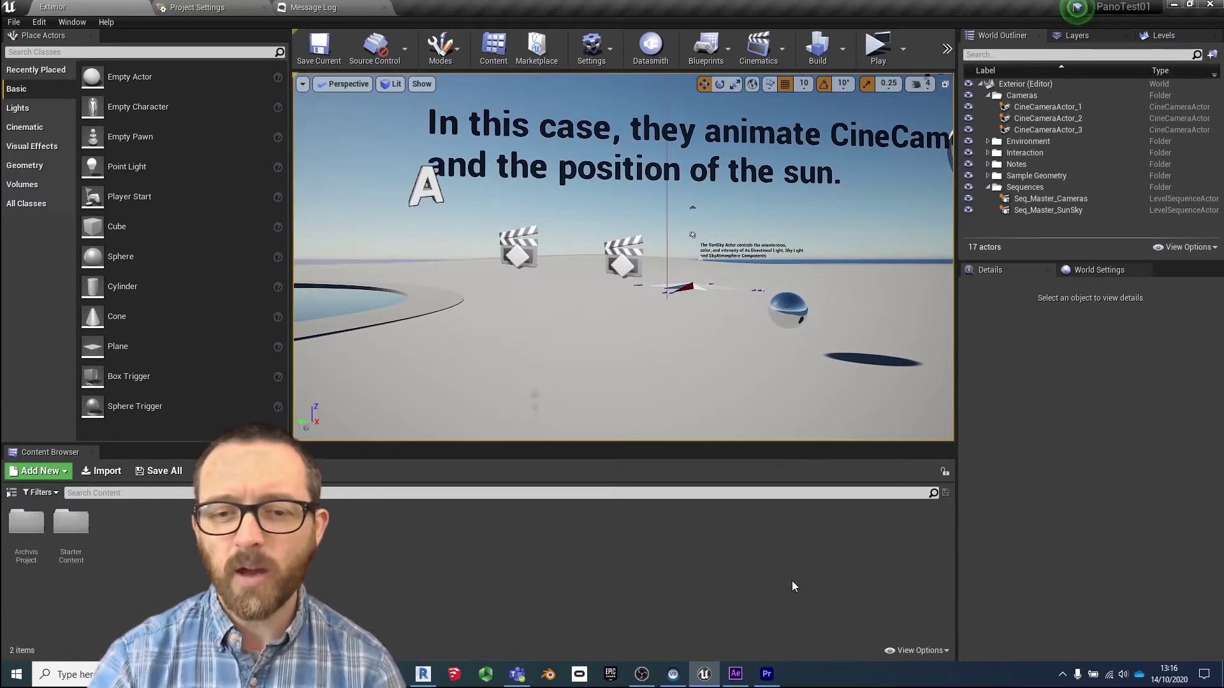
pyautogui.click(769, 673)
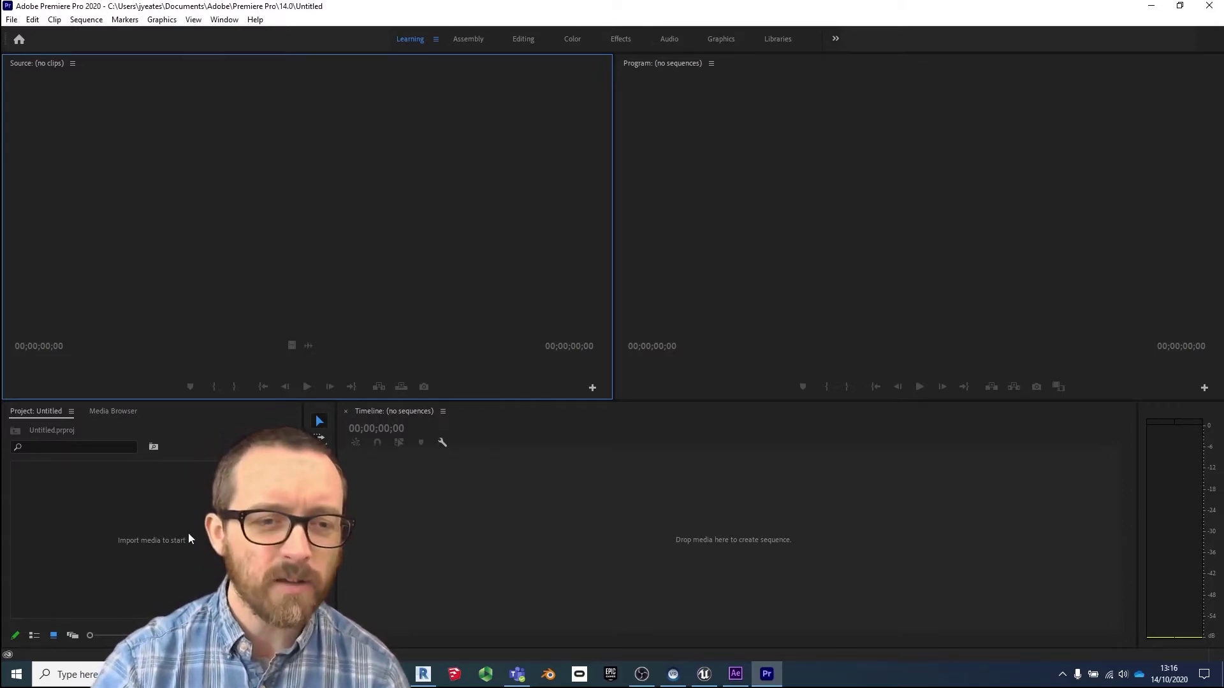
# Step: Import the frames starting at Exterior.0000 from Sequence_capture as a single image-sequence clip
pyautogui.rightClick(169, 505)
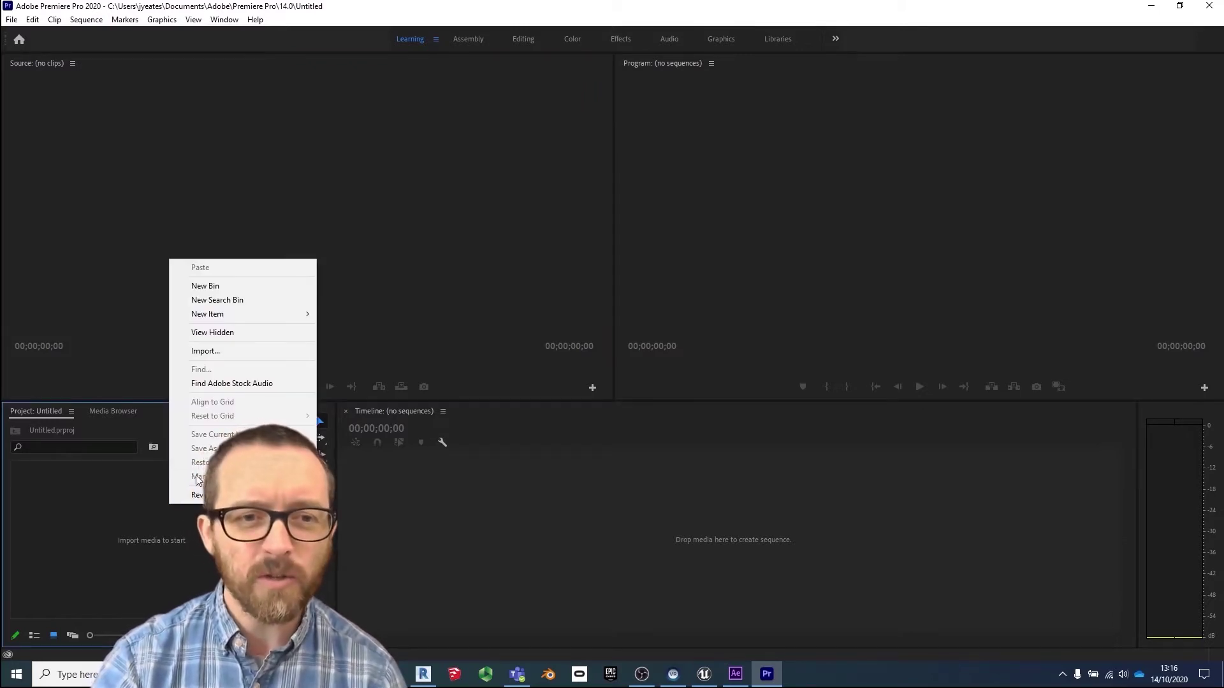
pyautogui.click(230, 351)
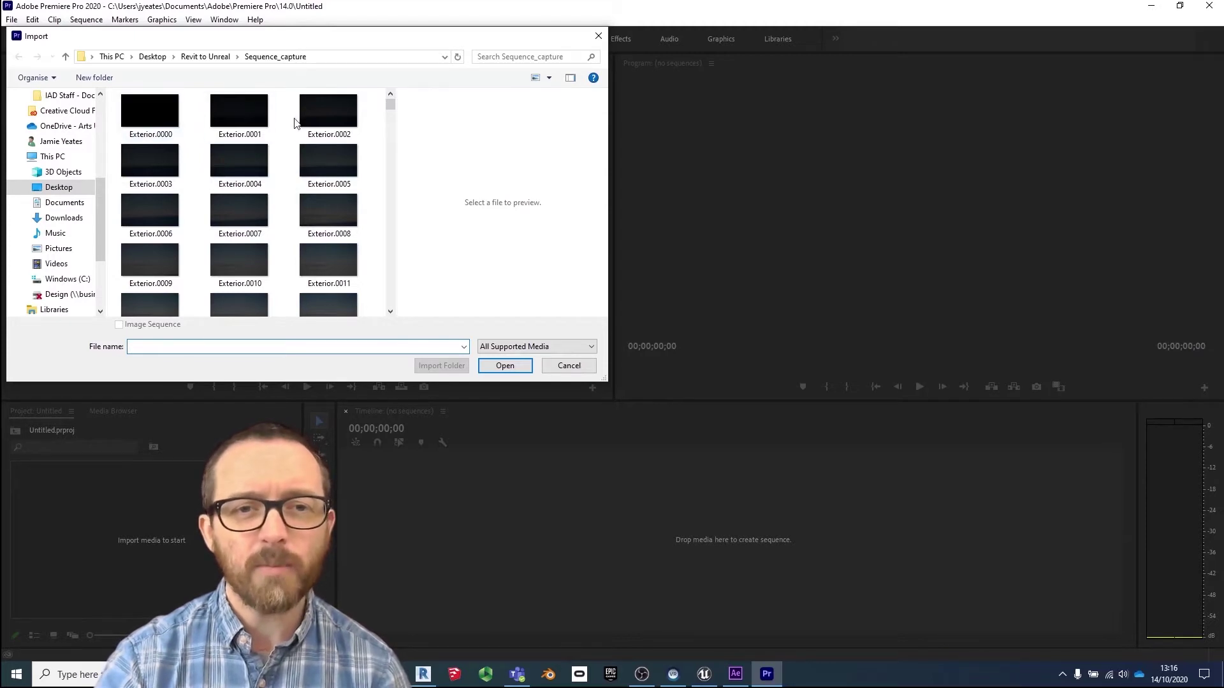
pyautogui.moveTo(389, 108); pyautogui.dragTo(397, 314)
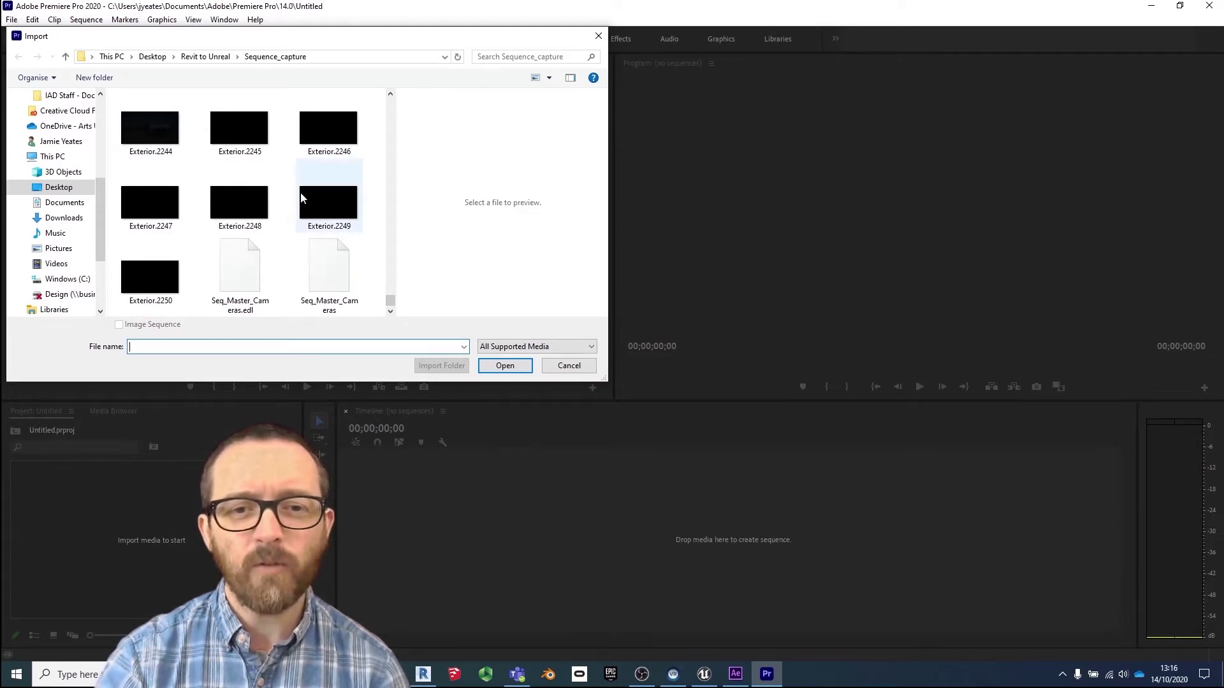
pyautogui.moveTo(391, 298); pyautogui.dragTo(388, 98)
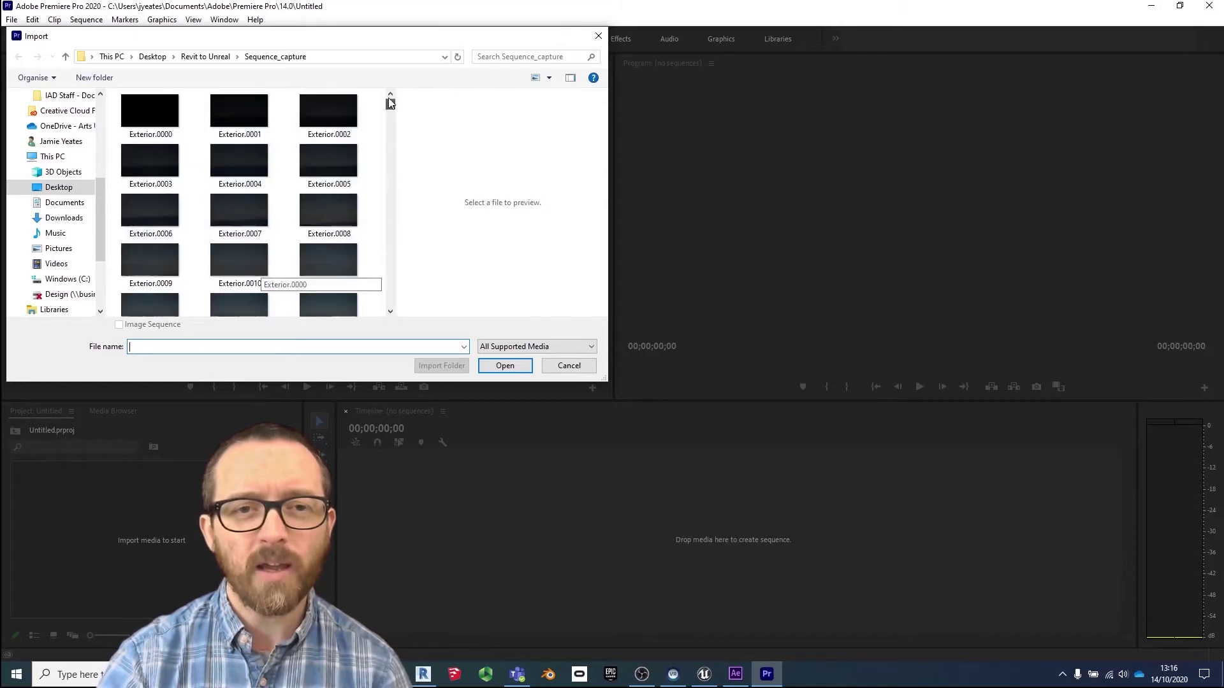
pyautogui.click(126, 121)
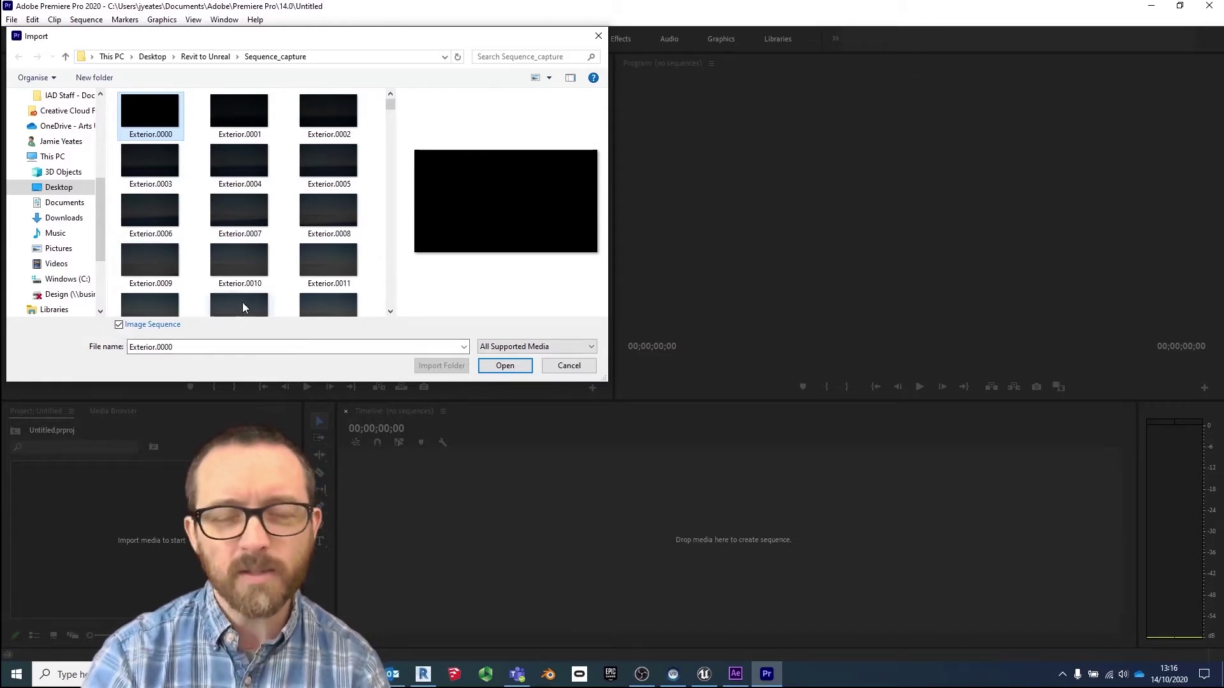
pyautogui.click(504, 366)
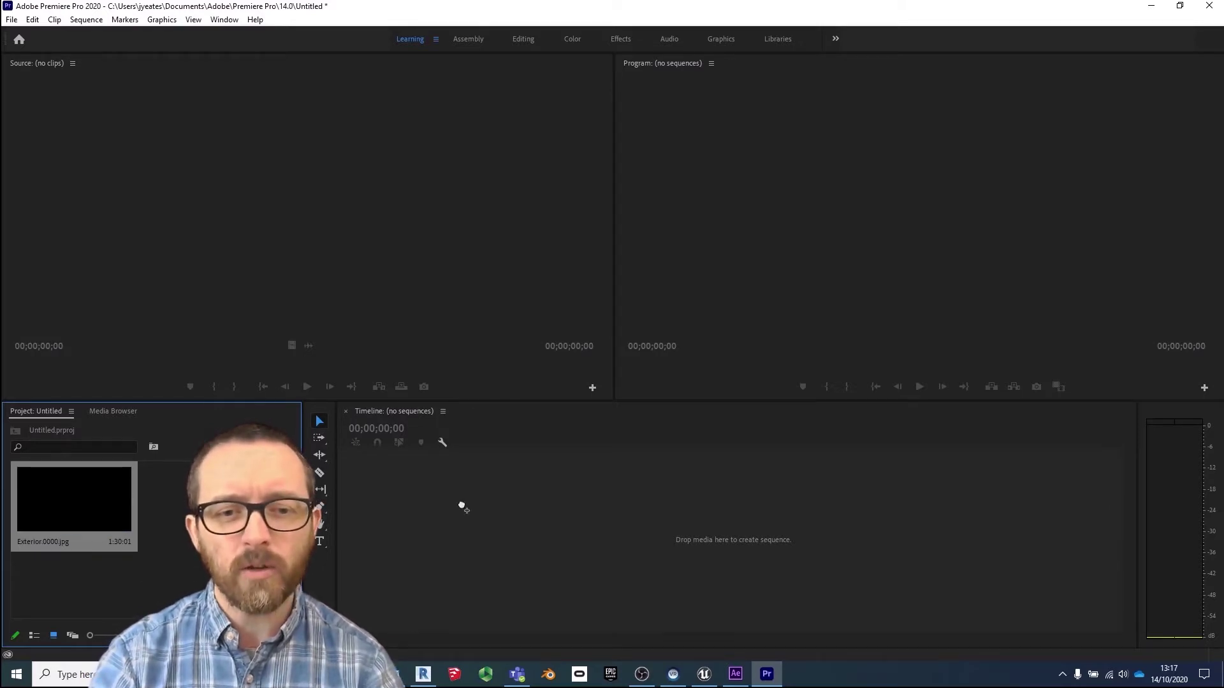
# Step: Create the Exterior.0000 sequence from the clip and play back the walkthrough, scrubbing ahead
pyautogui.moveTo(522, 512); pyautogui.dragTo(522, 512)
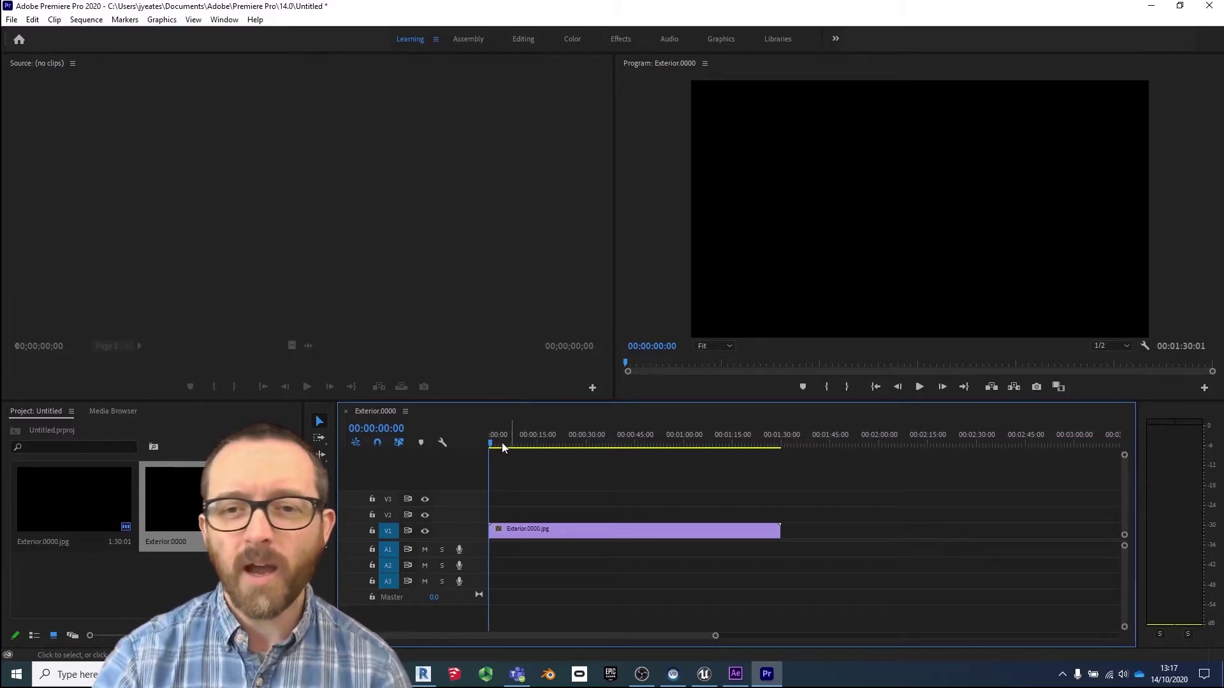
pyautogui.click(919, 387)
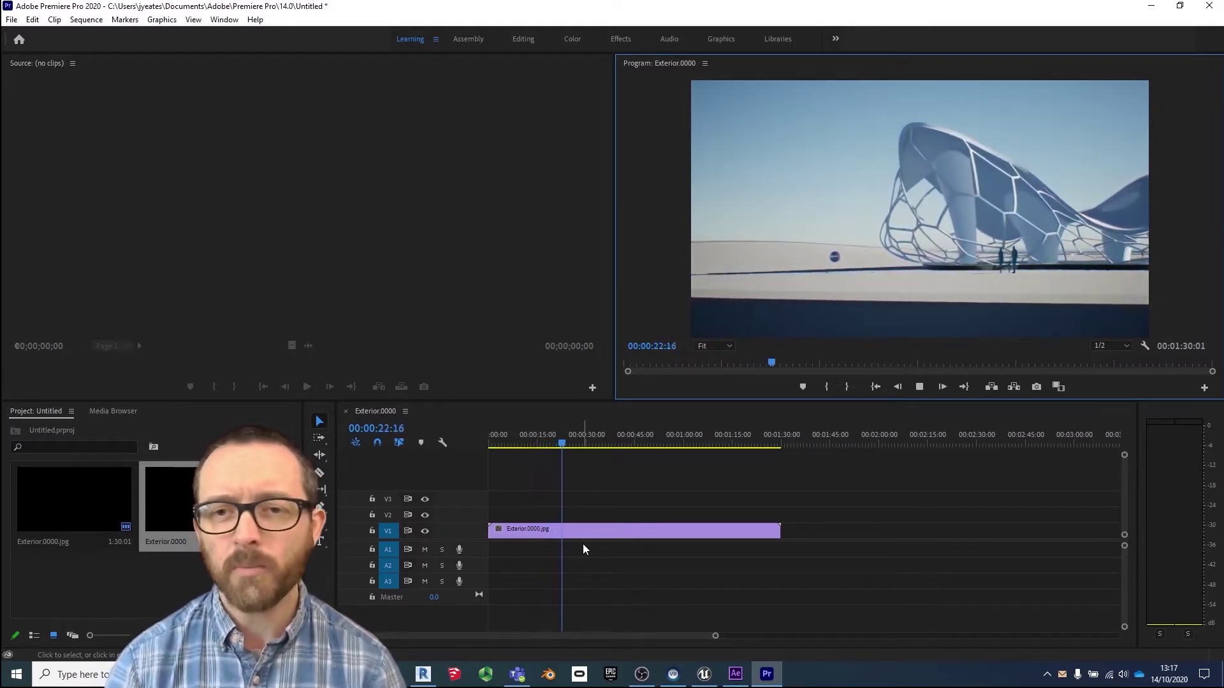
pyautogui.moveTo(574, 445); pyautogui.dragTo(661, 457)
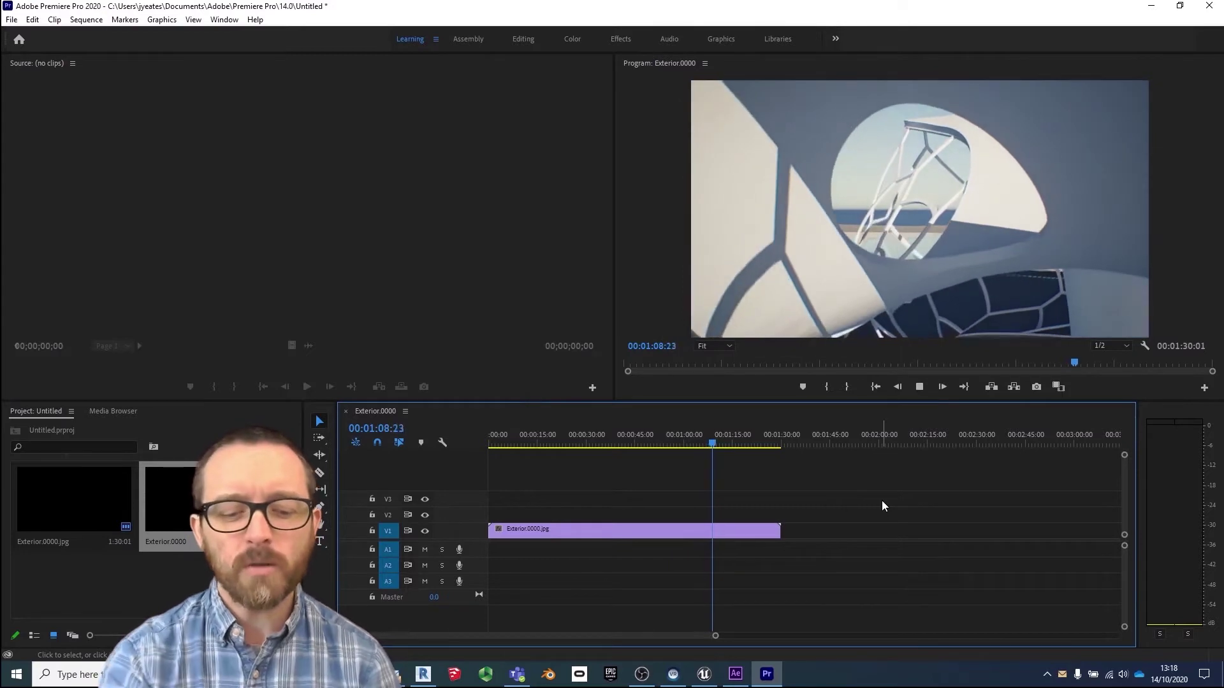
pyautogui.press('space')
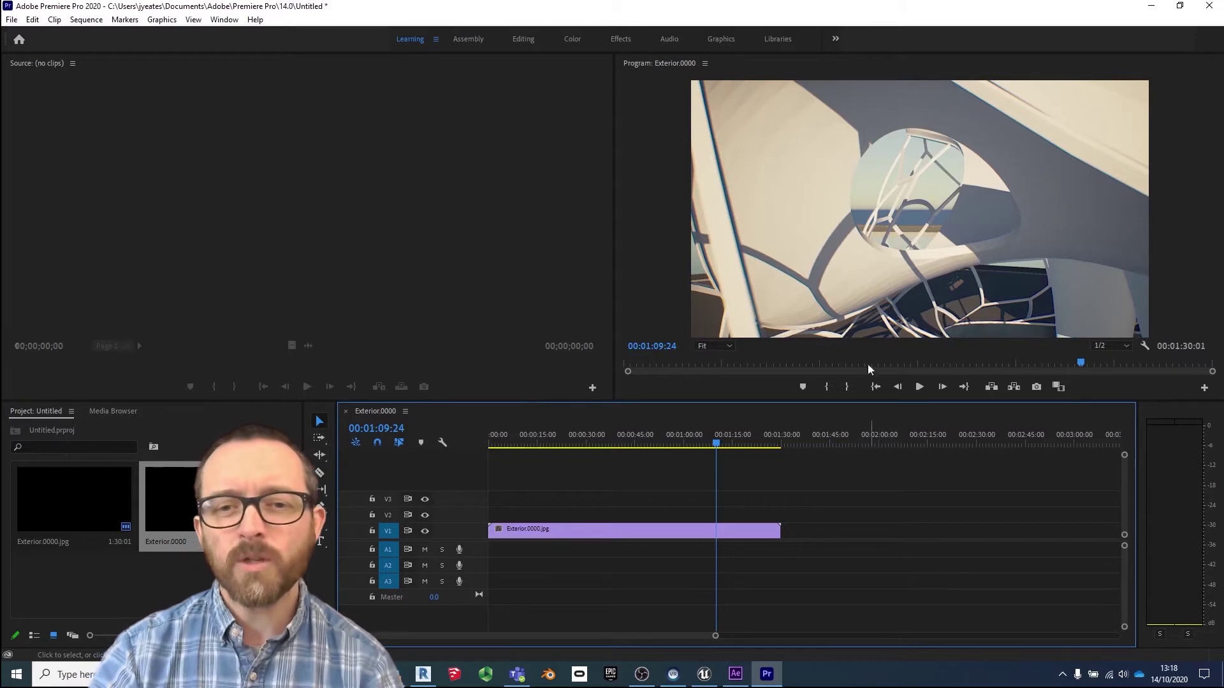
# Step: Select the Exterior.0000 sequence and open its File > Export > Media settings
pyautogui.click(12, 23)
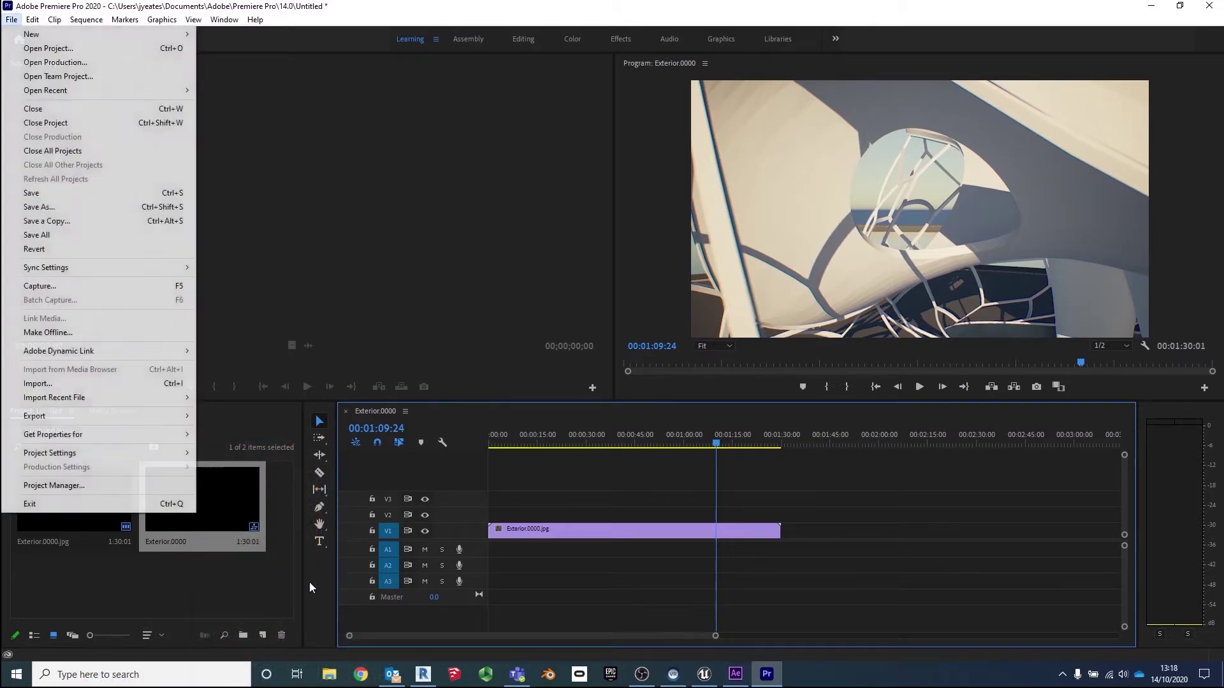
pyautogui.click(248, 357)
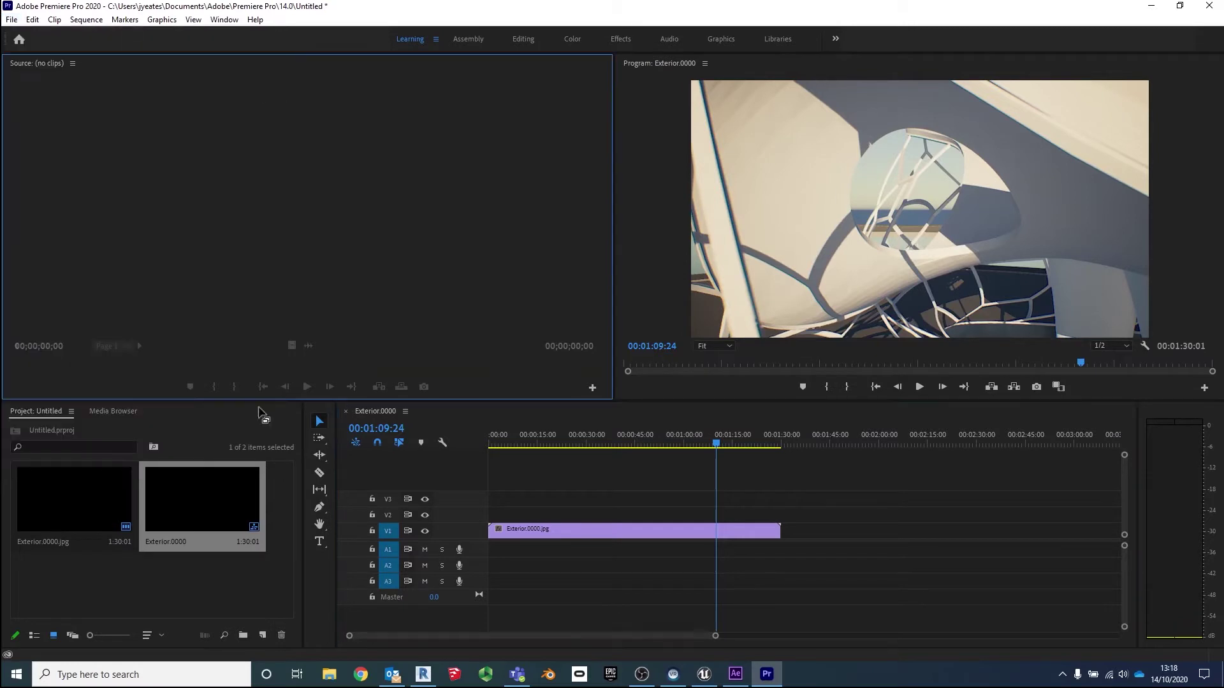
pyautogui.click(194, 498)
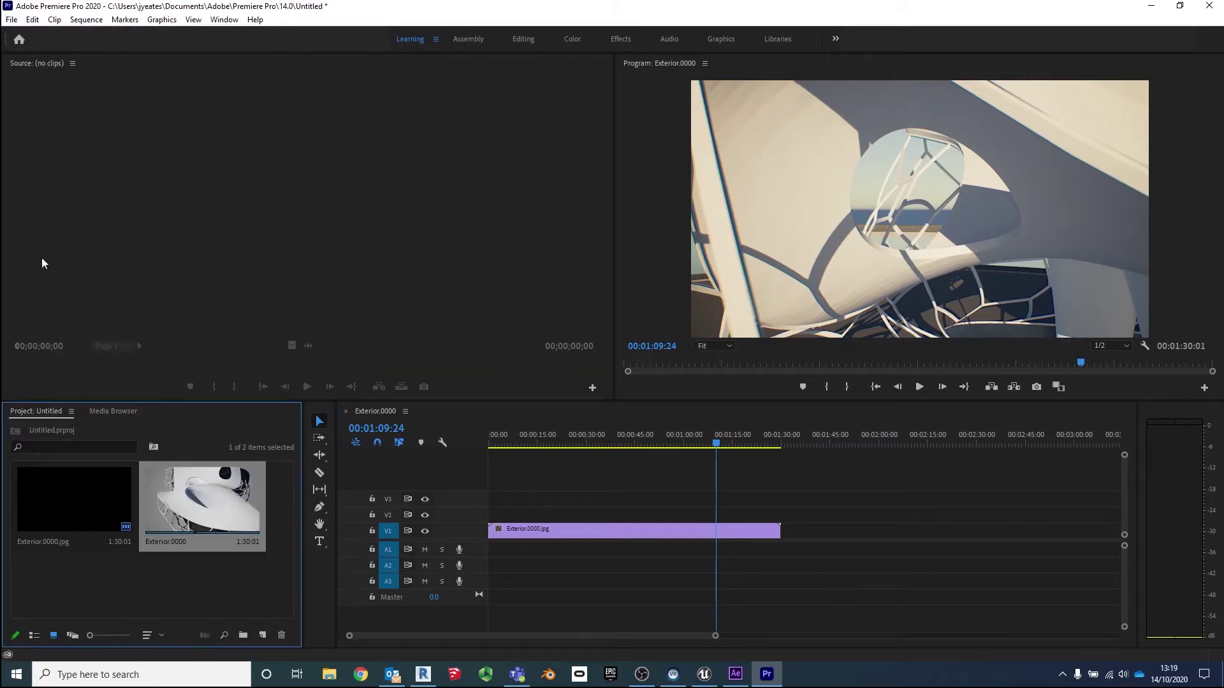
pyautogui.click(11, 19)
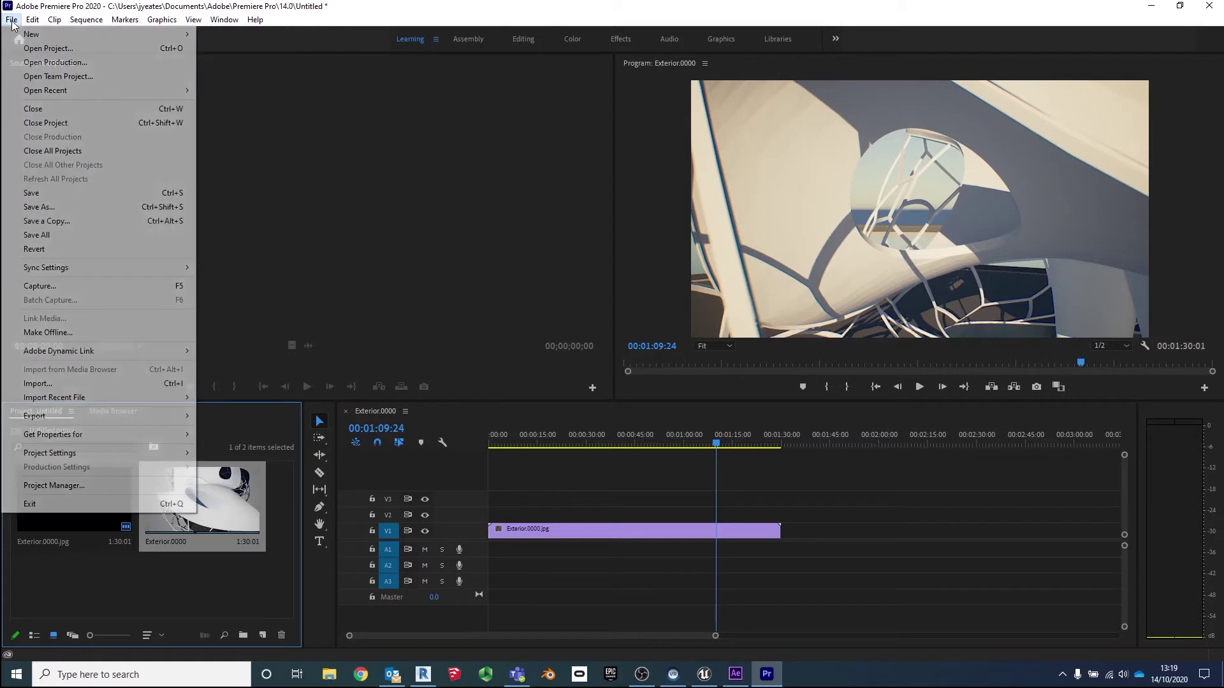
pyautogui.moveTo(93, 415)
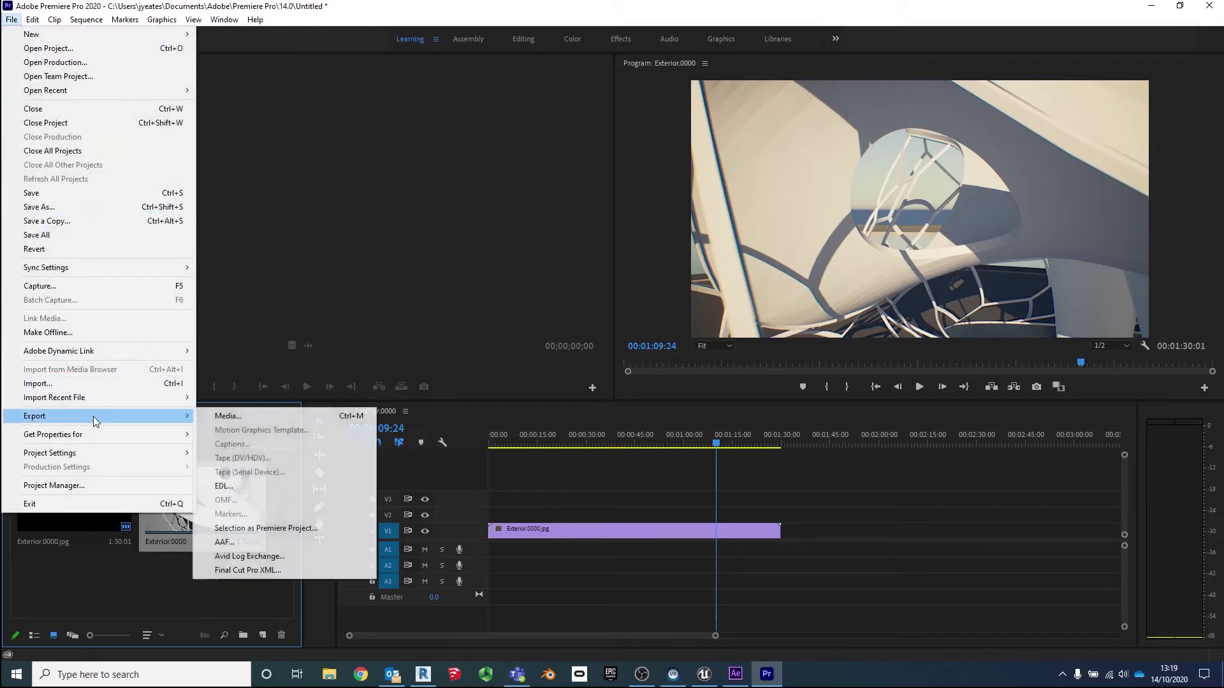
pyautogui.click(239, 416)
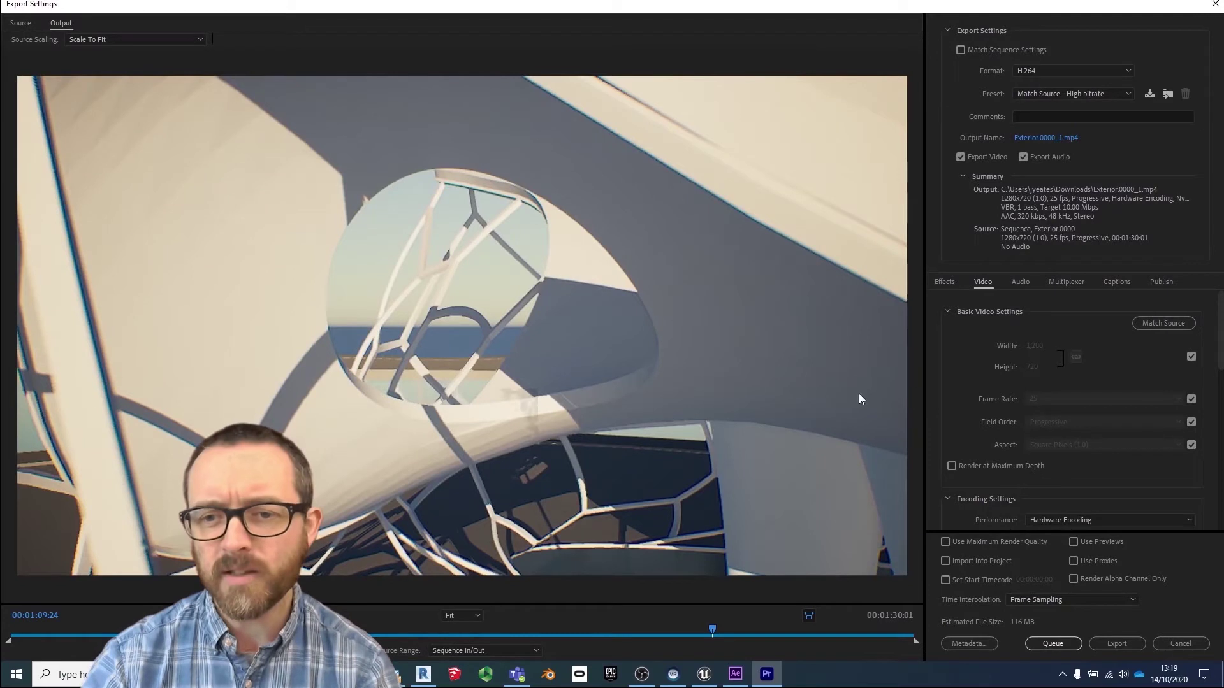
# Step: Drag the H.264 target bitrate down to 4.05 Mbps for an estimated 49 MB file
pyautogui.scroll(-3, 945, 406)
pyautogui.scroll(-5, 936, 442)
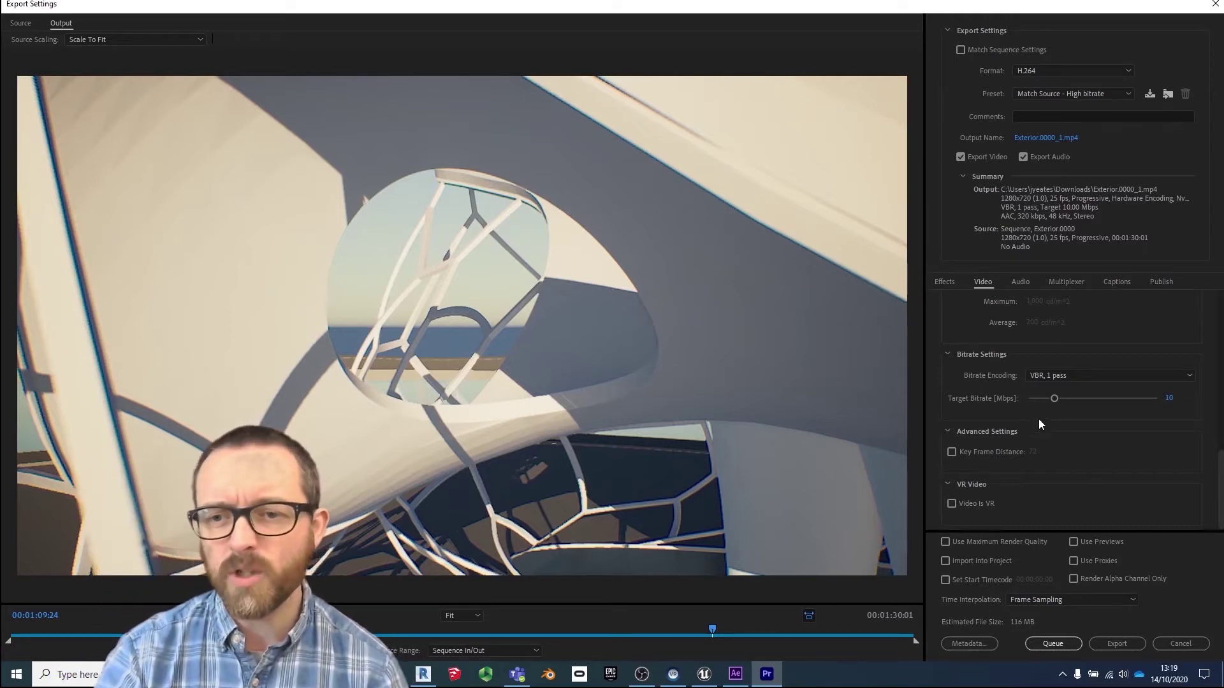
pyautogui.moveTo(1055, 402); pyautogui.dragTo(1039, 403)
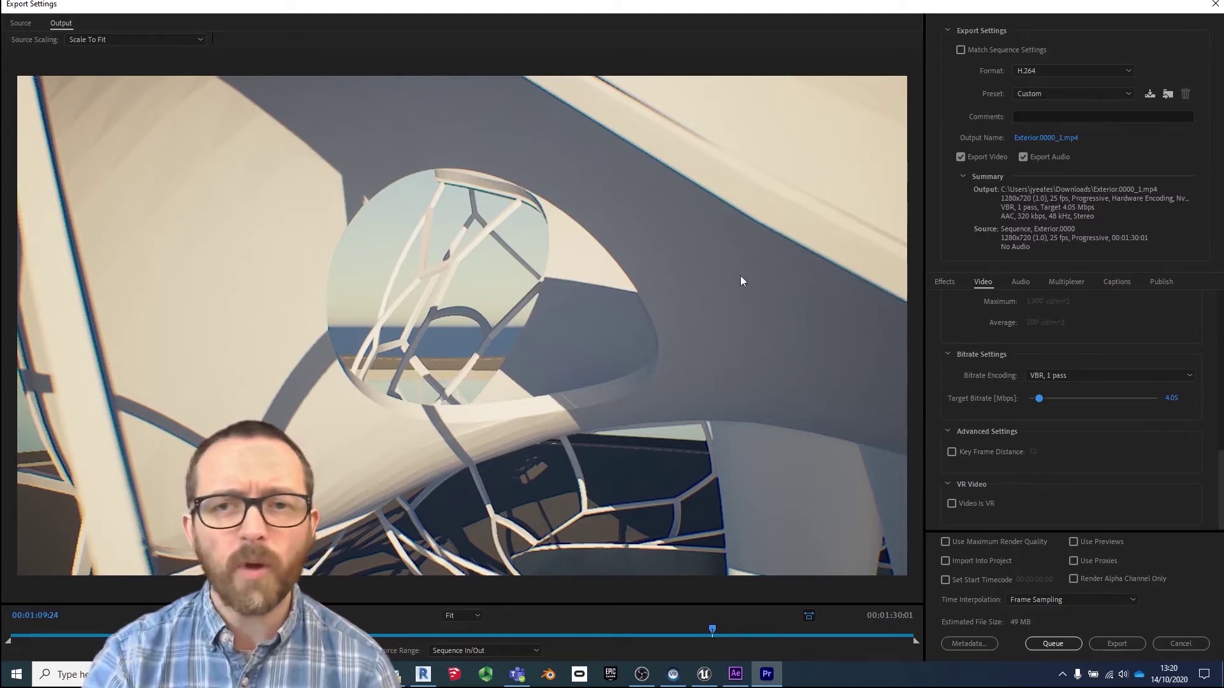
# Step: Apply the H.264 YouTube 1080p Full HD preset to the Exterior sequence and queue it to Media Encoder
pyautogui.click(1126, 93)
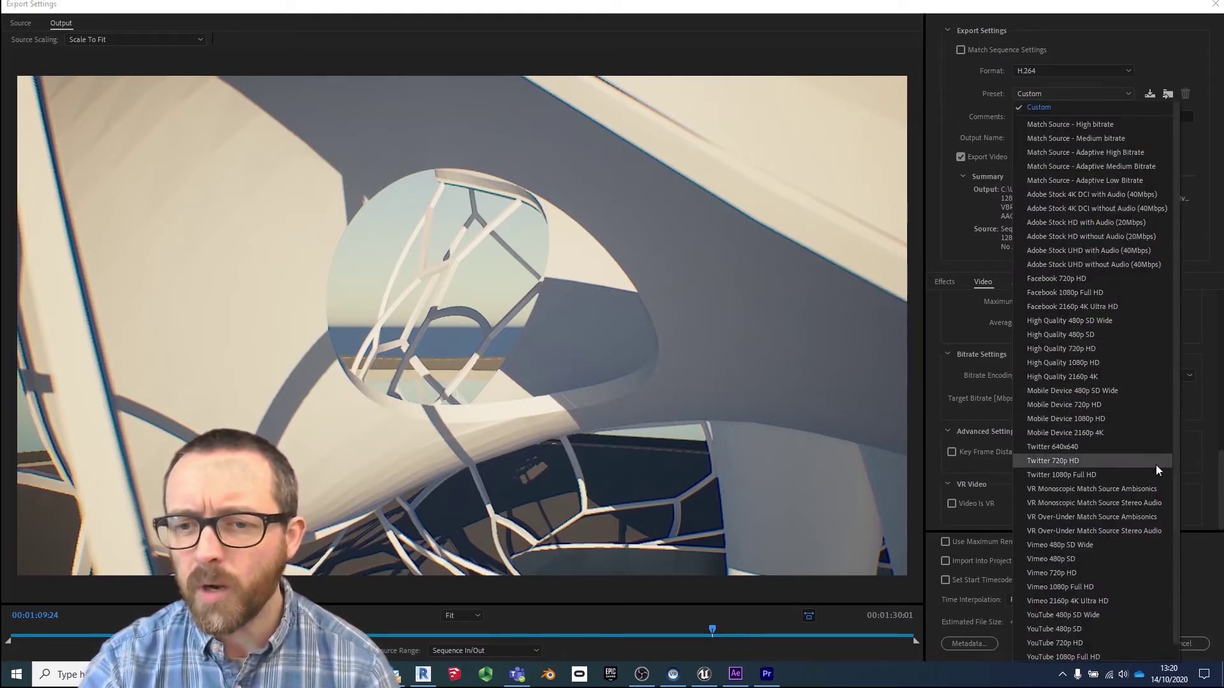
pyautogui.scroll(-1, 1142, 498)
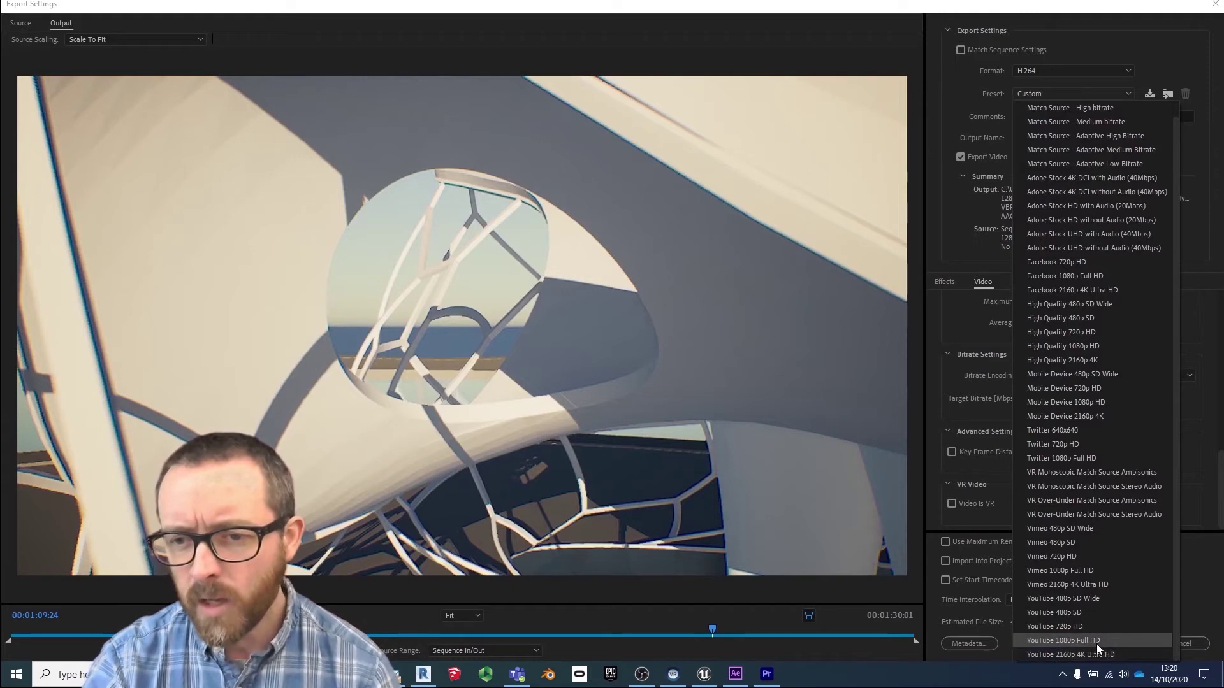
pyautogui.click(1058, 642)
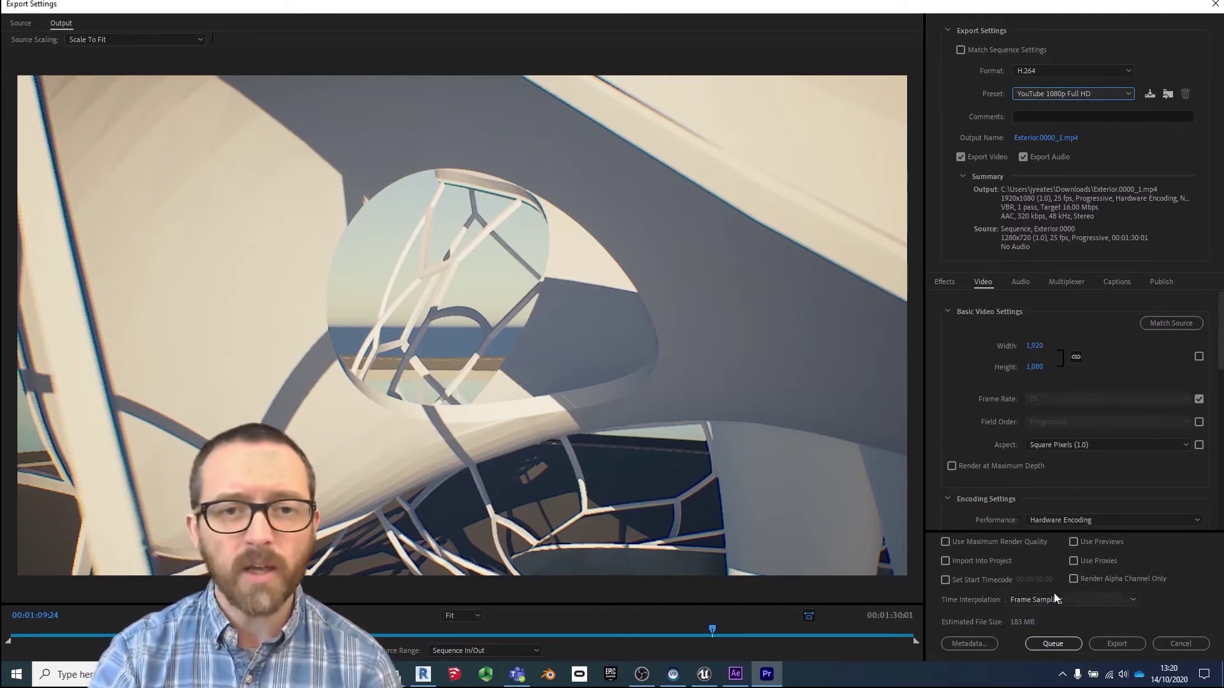
pyautogui.click(1054, 644)
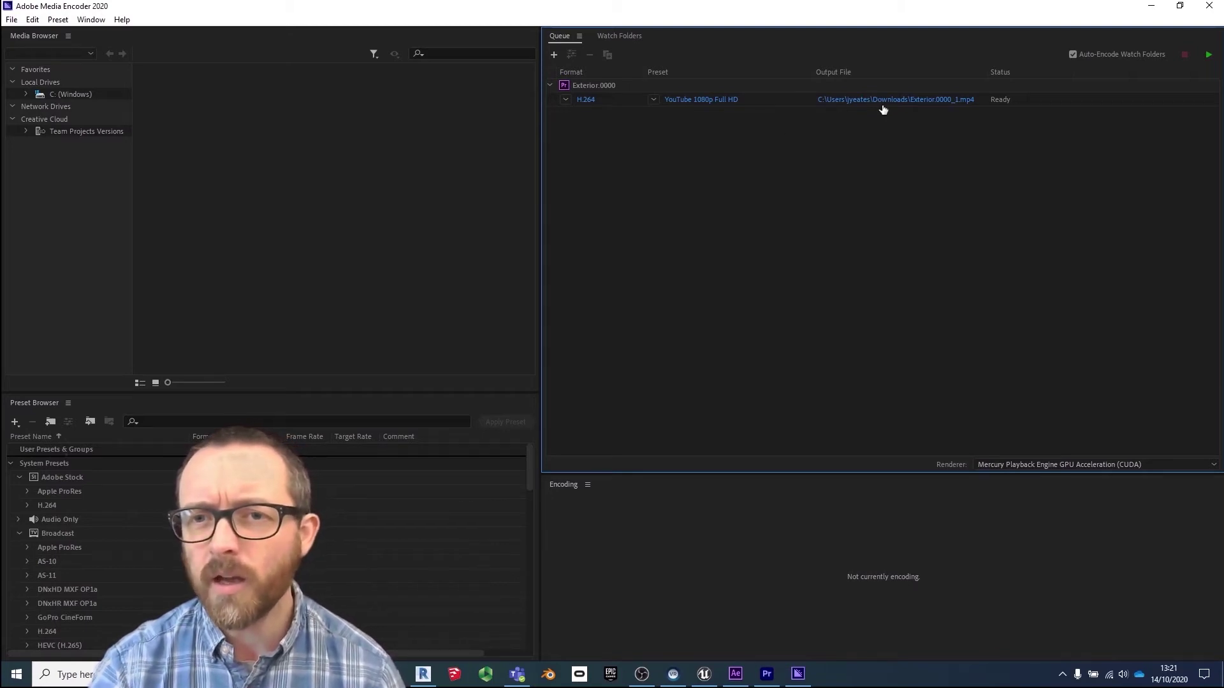
# Step: Save the Exterior.0000_1.mp4 output to Documents as MP4 and start encoding the queue
pyautogui.click(926, 102)
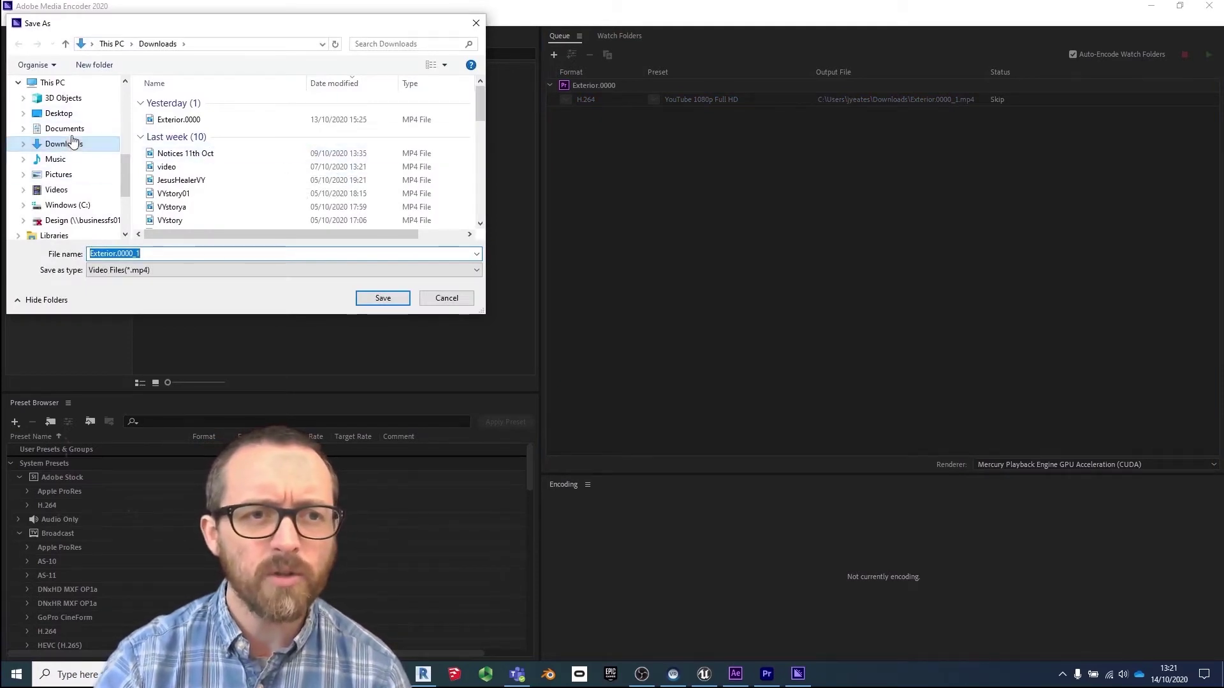
pyautogui.click(70, 131)
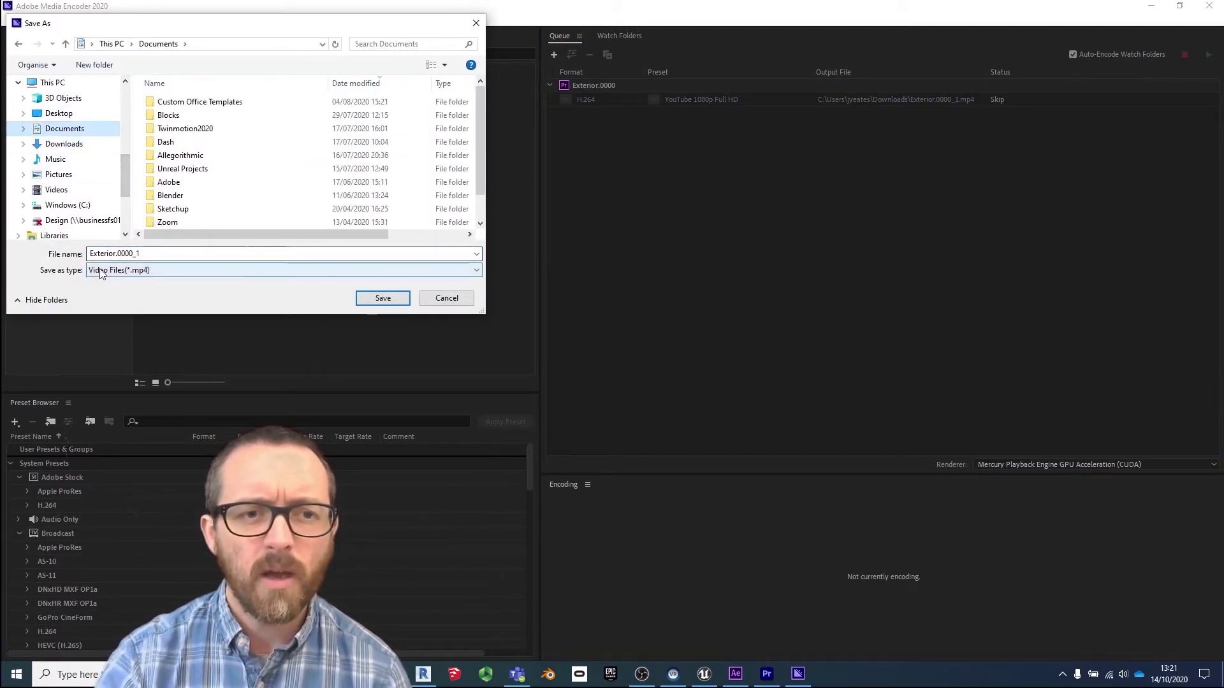
pyautogui.click(145, 254)
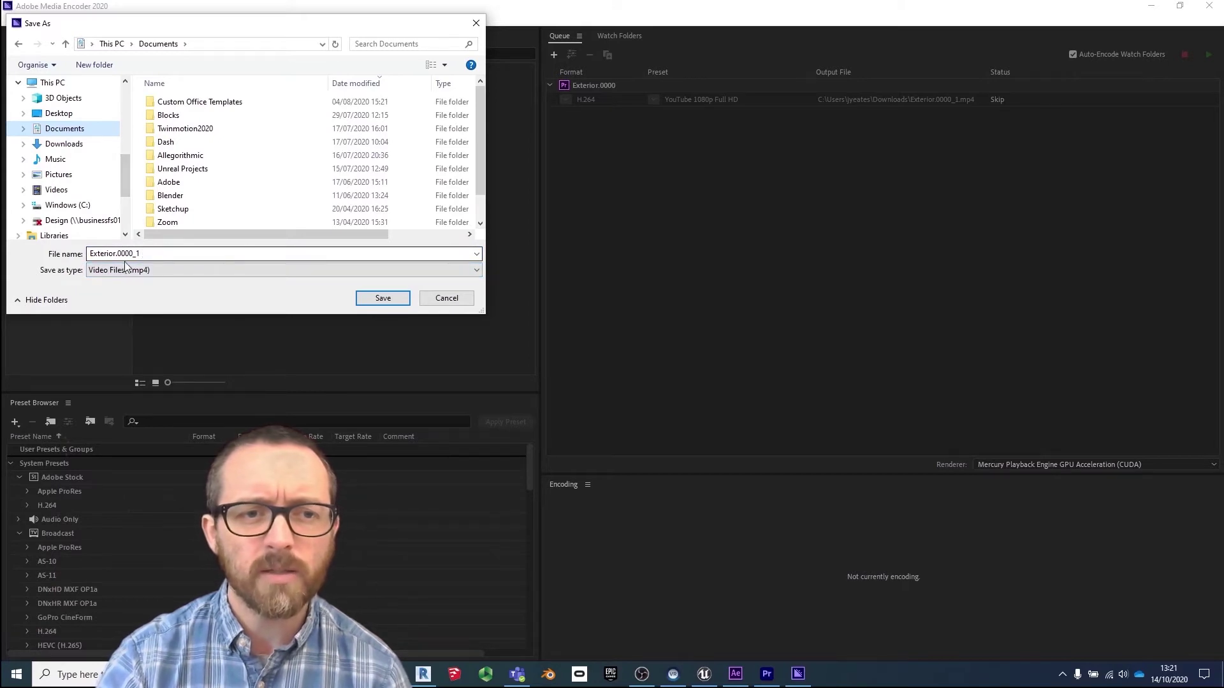
pyautogui.press('Tab')
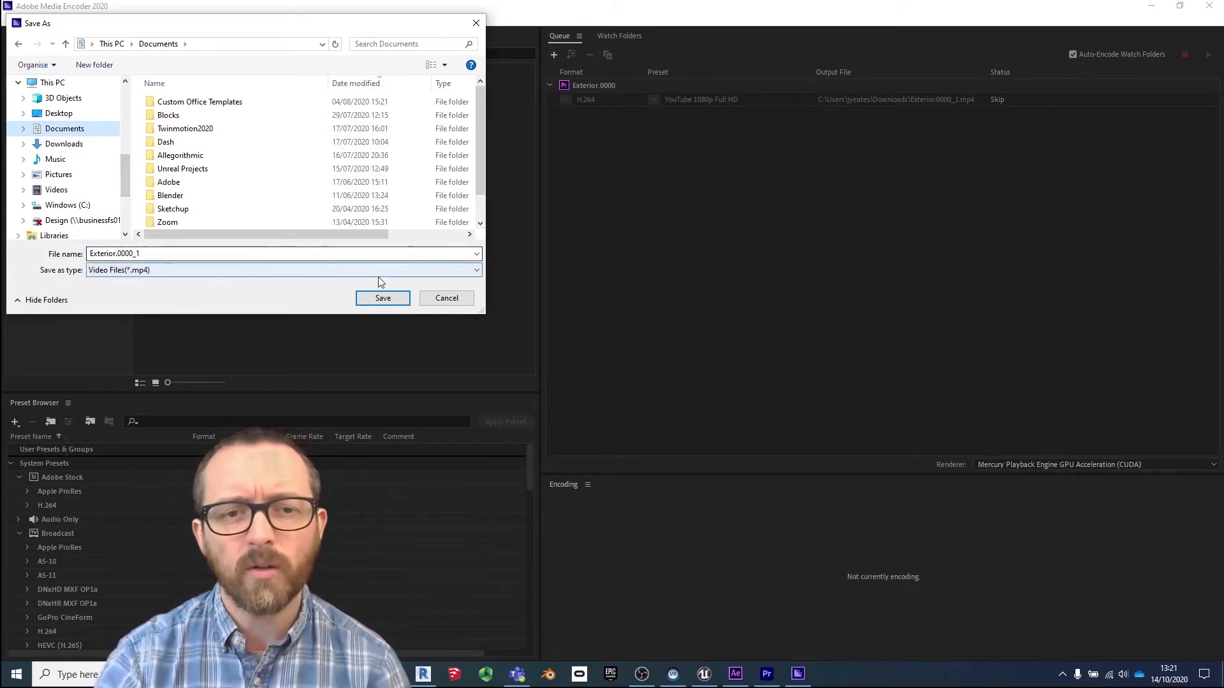
pyautogui.click(383, 301)
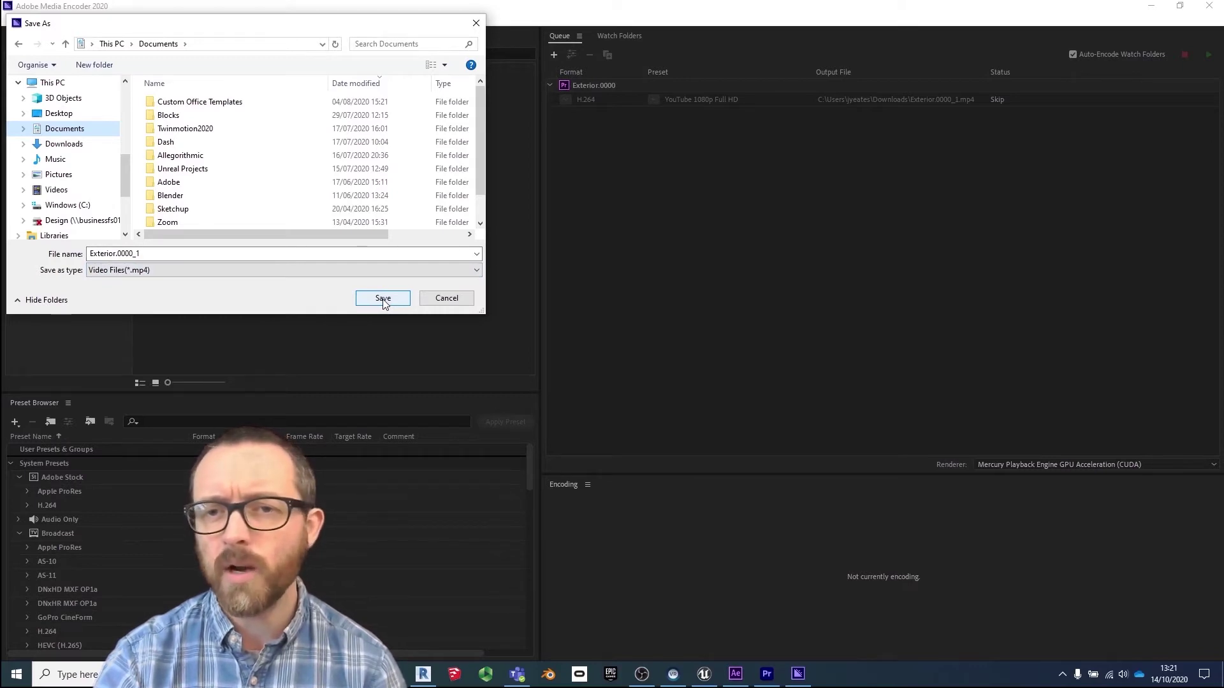
pyautogui.click(384, 300)
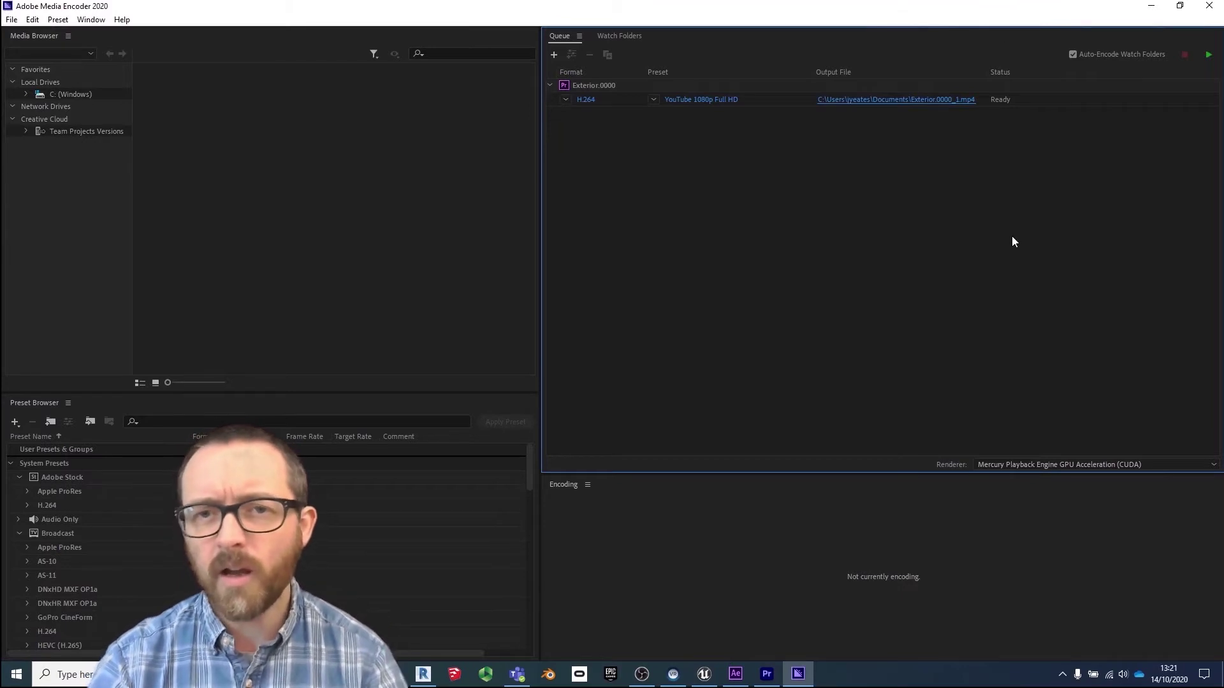
pyautogui.click(1210, 57)
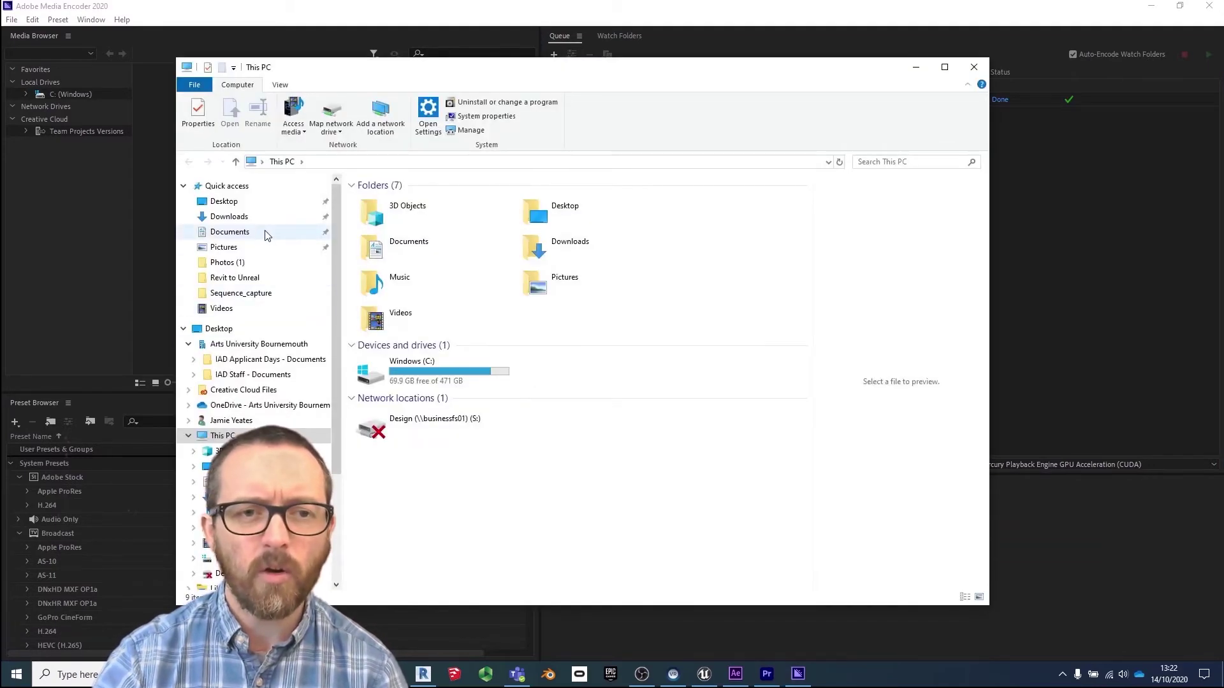
# Step: Play Exterior.0000_1.mp4 from Documents in Films & TV, then close the player and Explorer
pyautogui.click(267, 234)
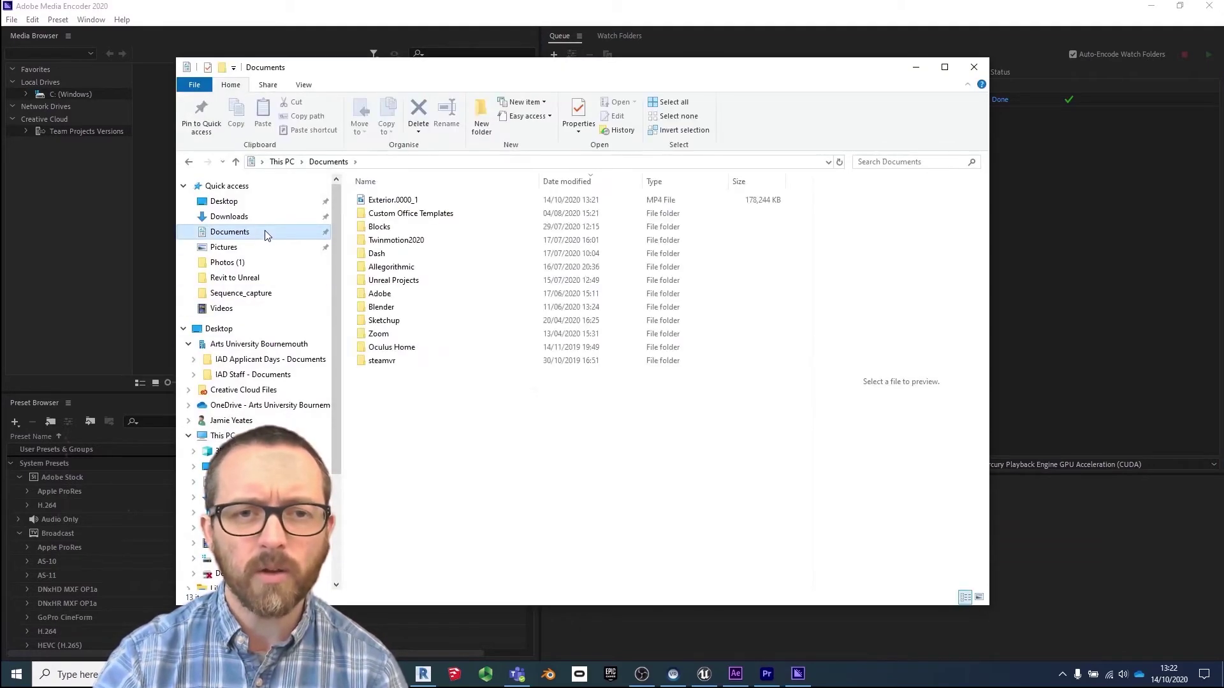
pyautogui.click(372, 202)
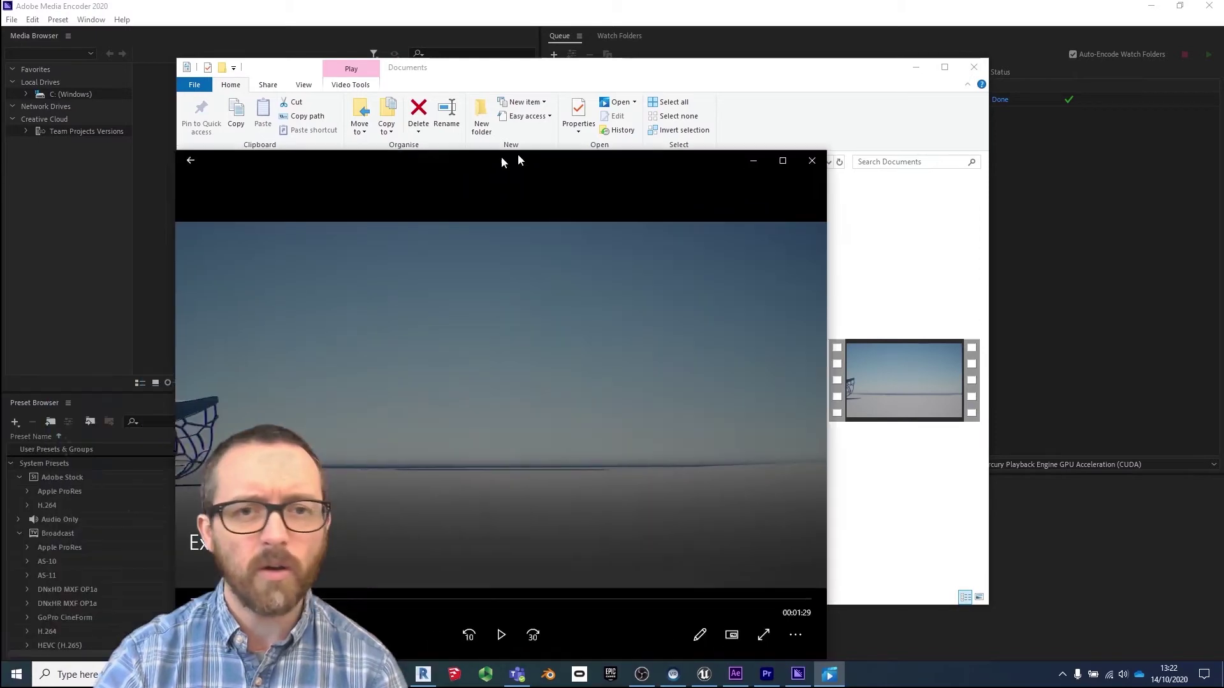
pyautogui.moveTo(518, 155); pyautogui.dragTo(529, 71)
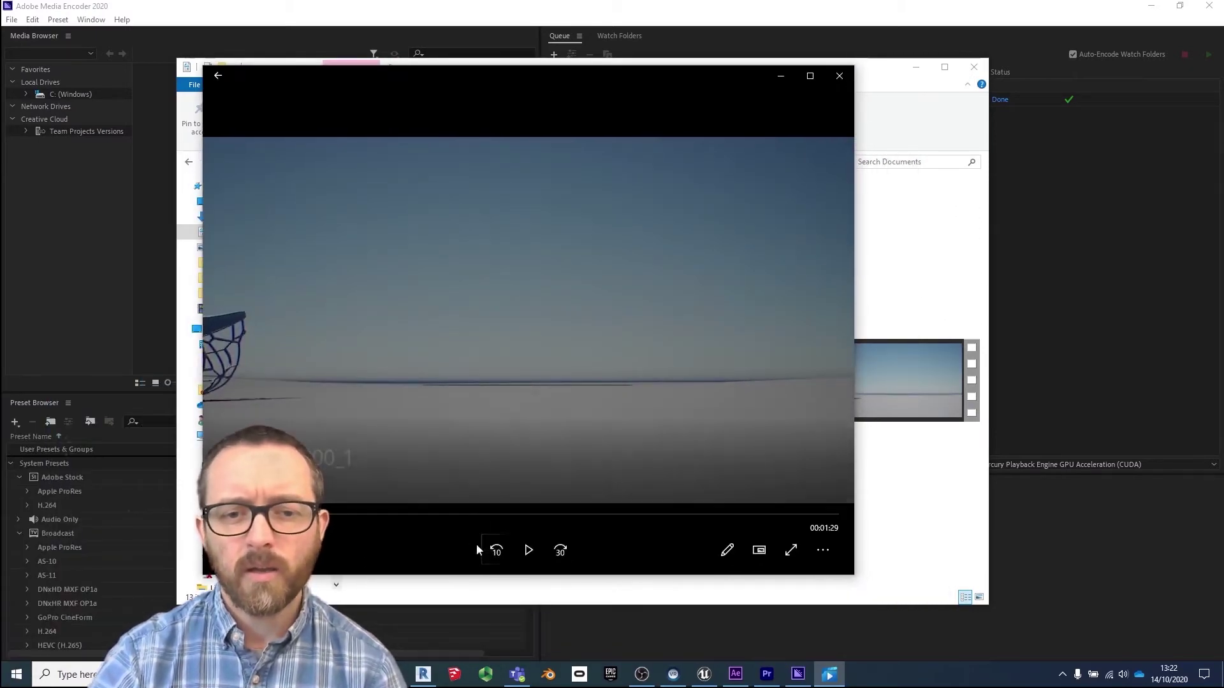
pyautogui.click(528, 550)
pyautogui.moveTo(645, 549)
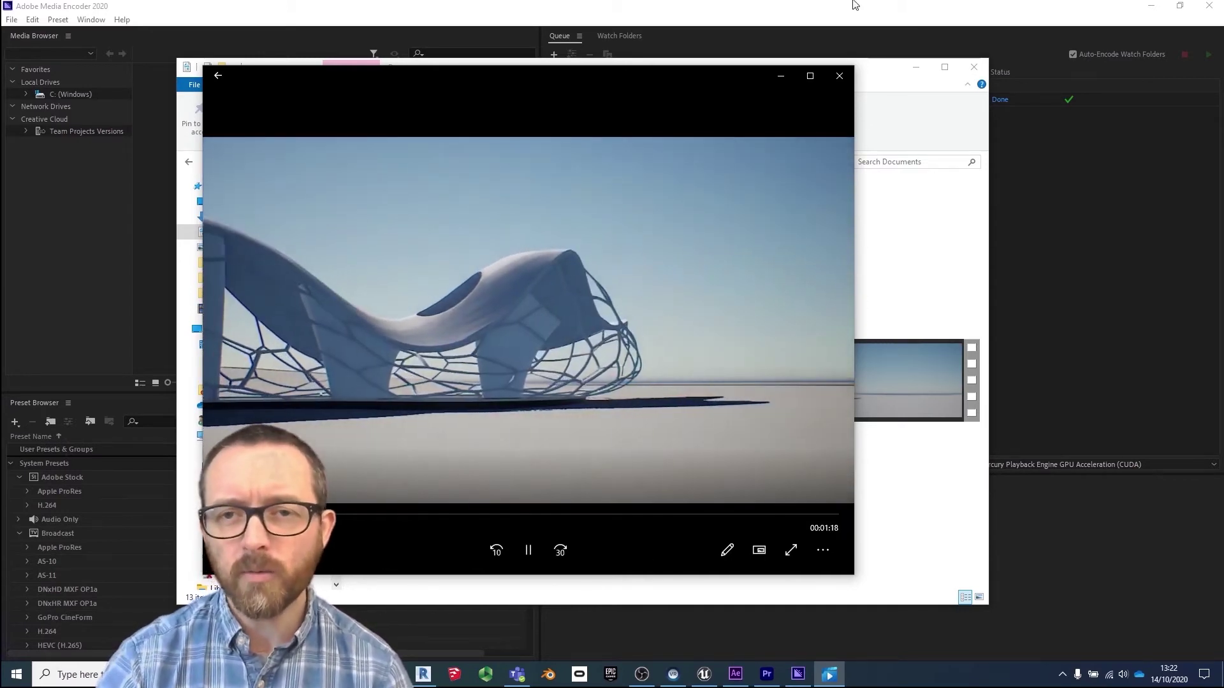
pyautogui.click(839, 76)
pyautogui.click(974, 67)
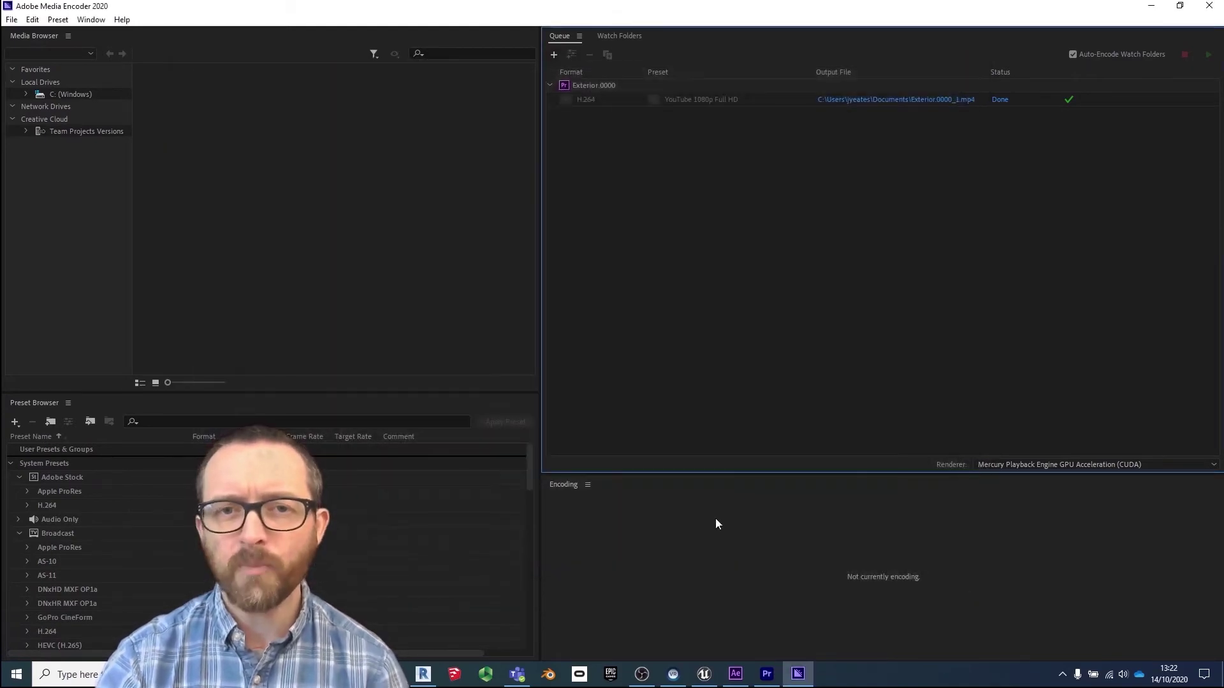
# Step: Switch to After Effects and choose Import > File from the Project panel
pyautogui.click(740, 673)
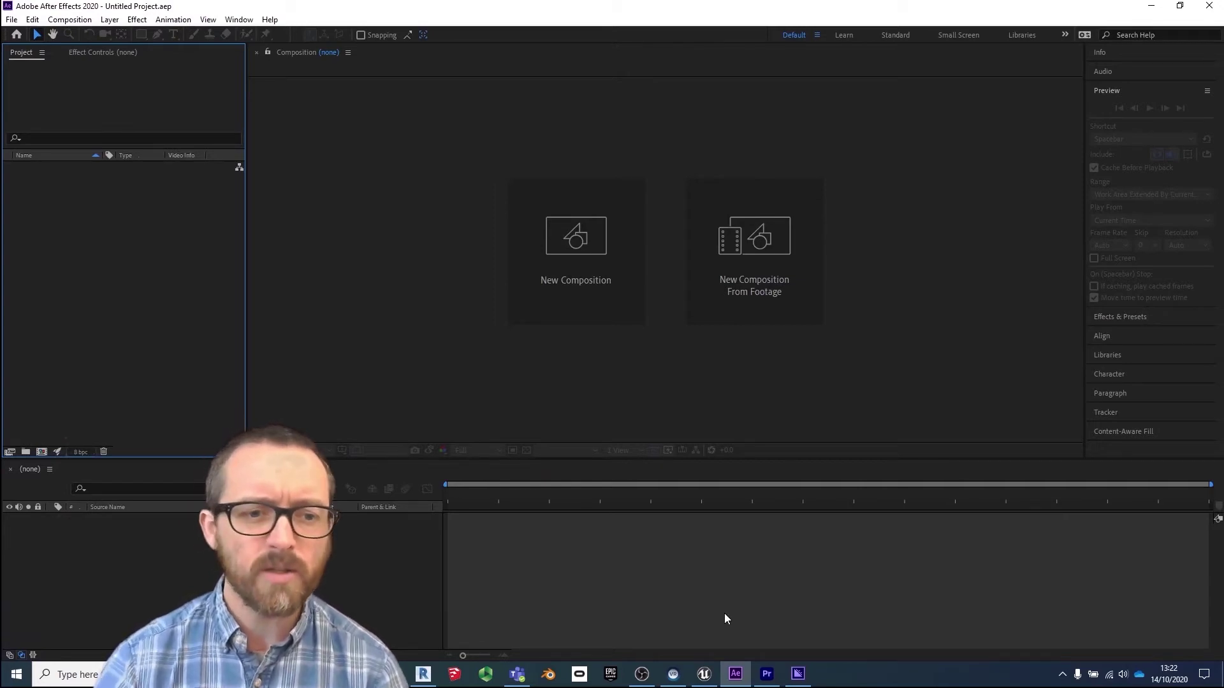
pyautogui.rightClick(140, 274)
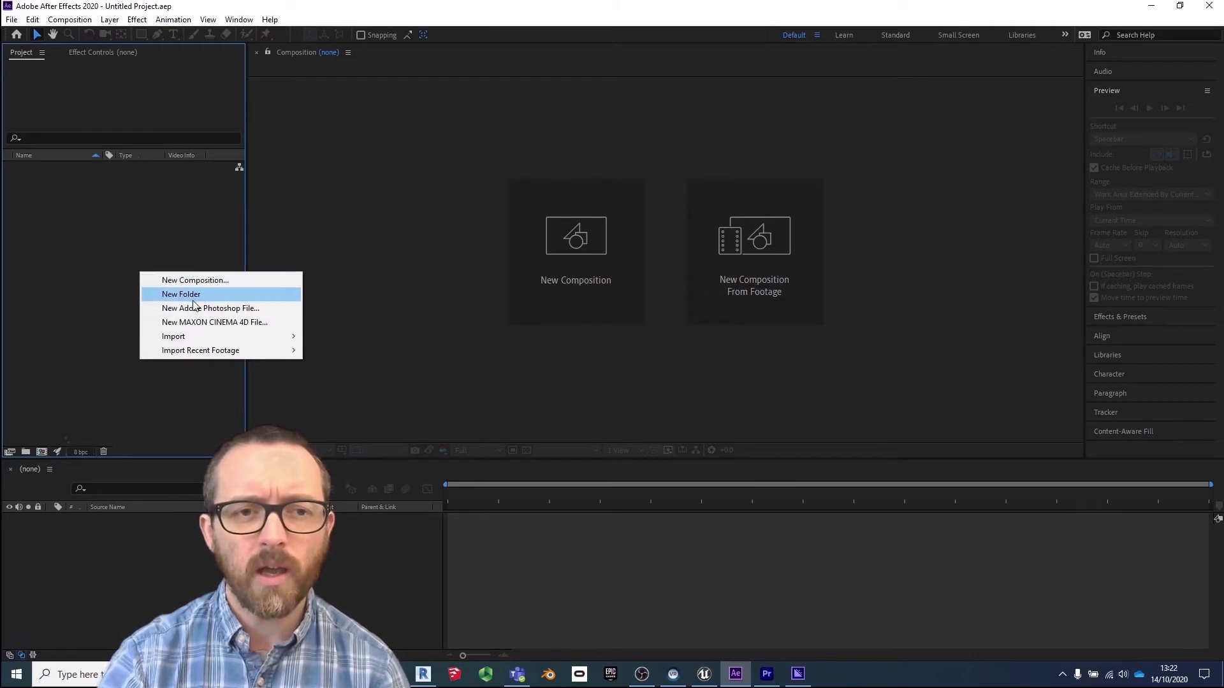
pyautogui.moveTo(200, 336)
pyautogui.click(349, 340)
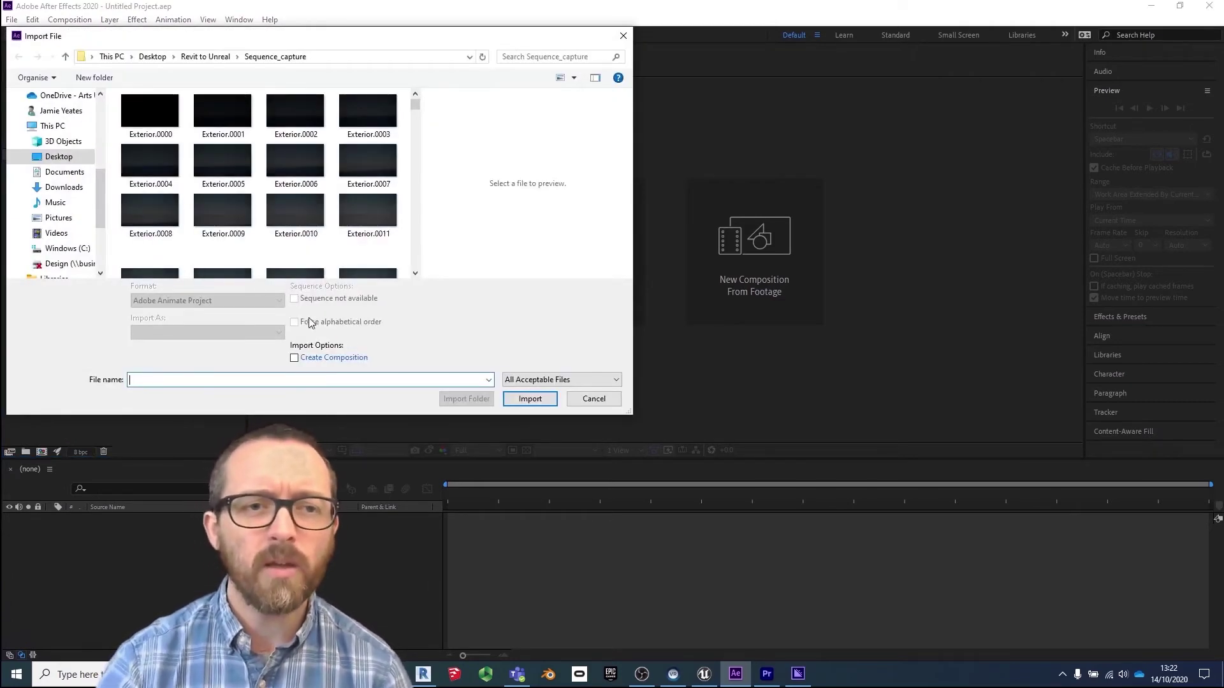
# Step: Import Exterior.0000 from Sequence_capture as a single JPEG sequence
pyautogui.click(150, 110)
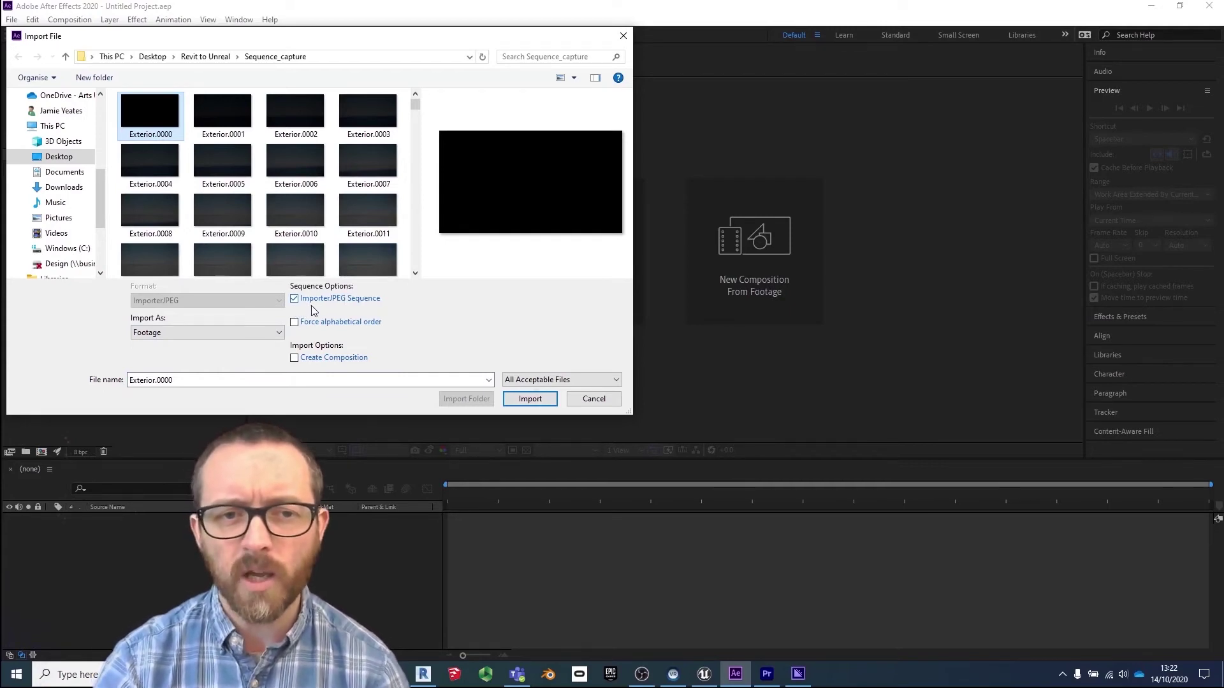
pyautogui.click(531, 400)
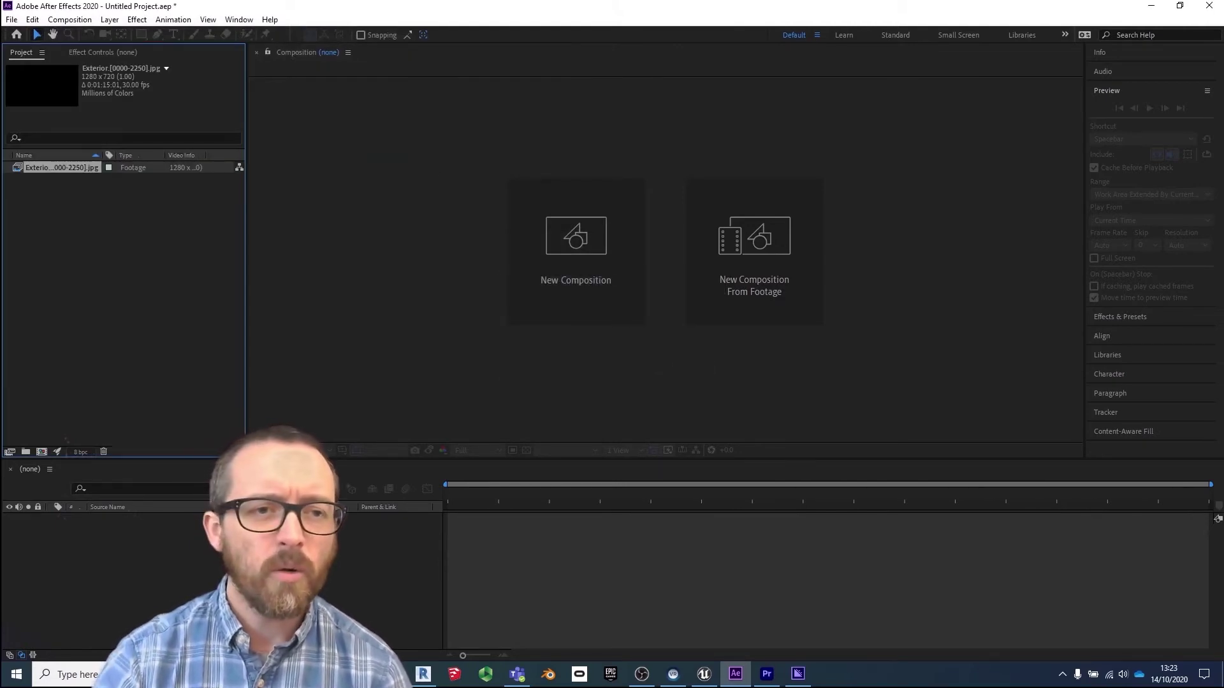
# Step: Build an Exterior composition from the footage and scrub the timeline to preview it
pyautogui.moveTo(60, 168); pyautogui.dragTo(178, 552)
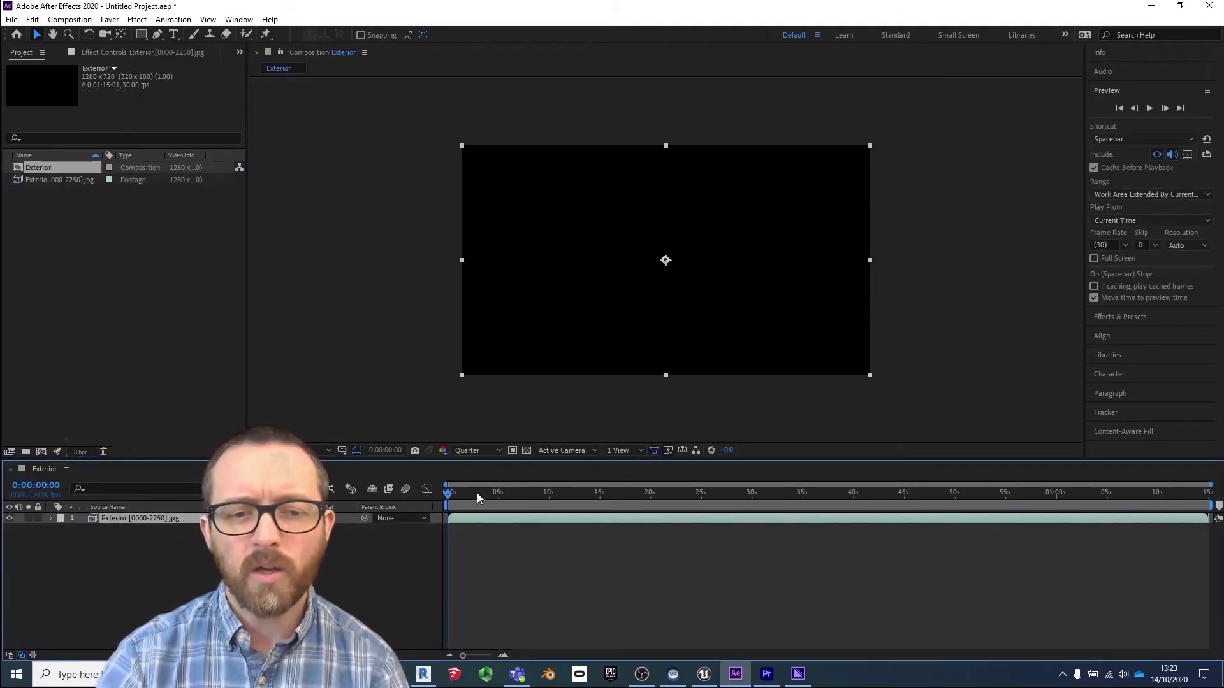
pyautogui.moveTo(449, 494); pyautogui.dragTo(614, 500)
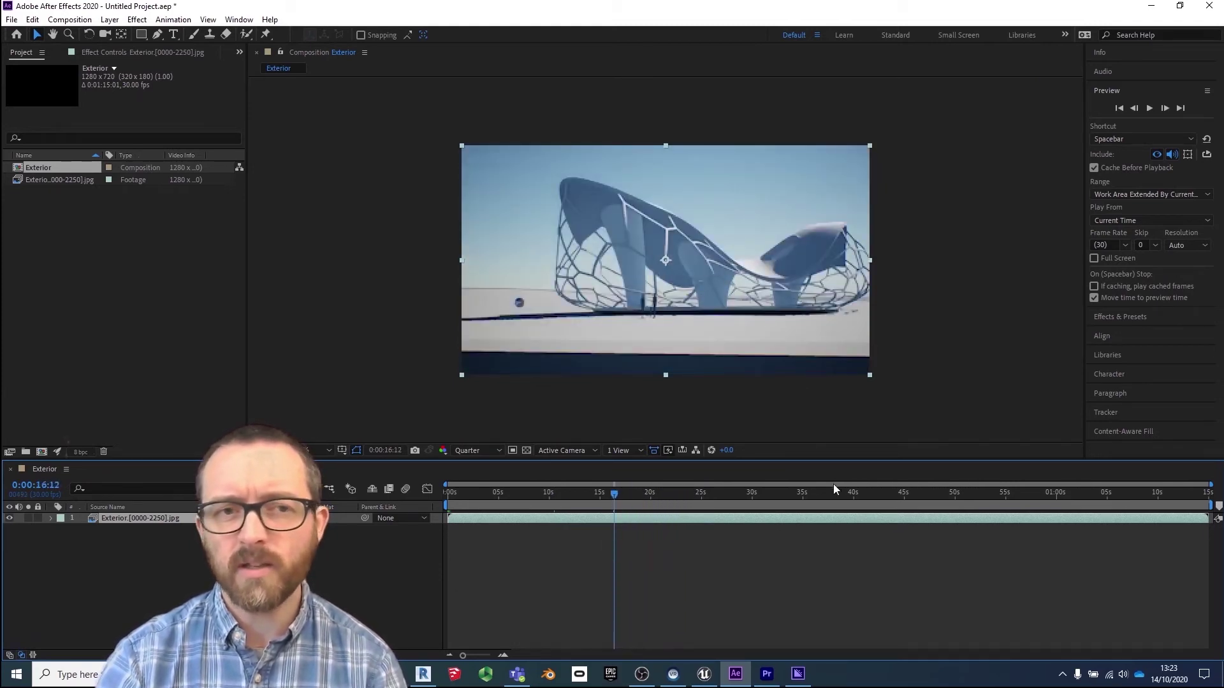
pyautogui.click(72, 19)
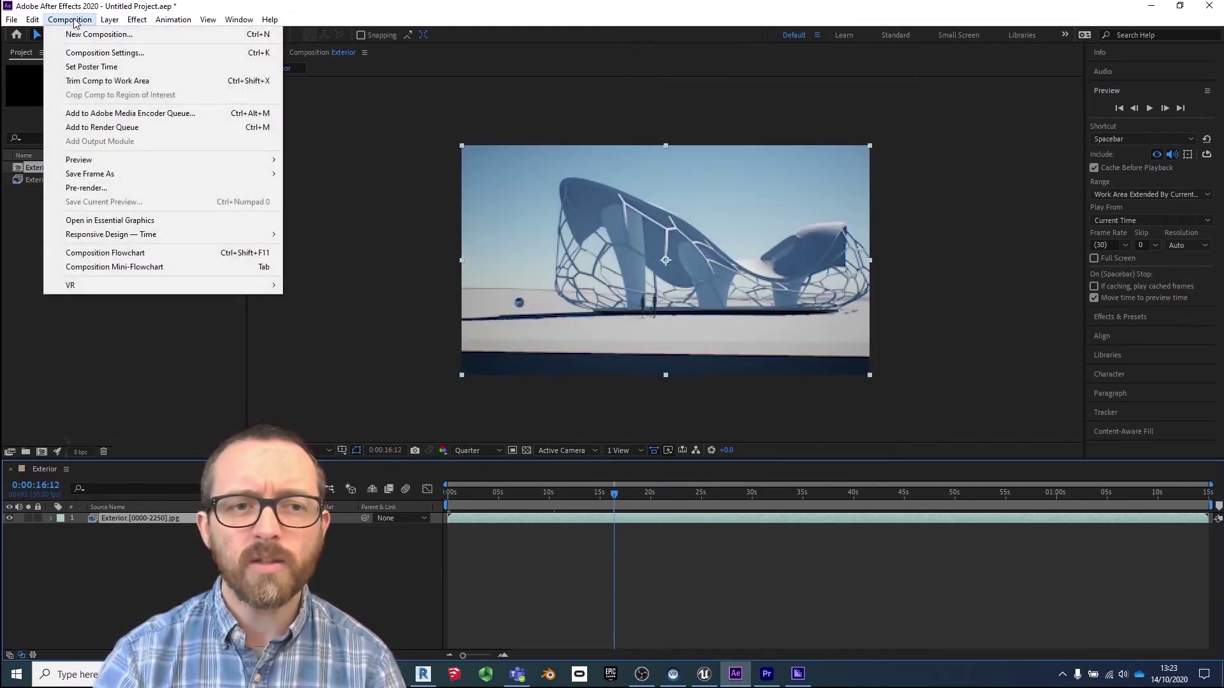
# Step: Check the Exterior composition settings, add it to the Media Encoder queue, and switch to Media Encoder
pyautogui.click(104, 53)
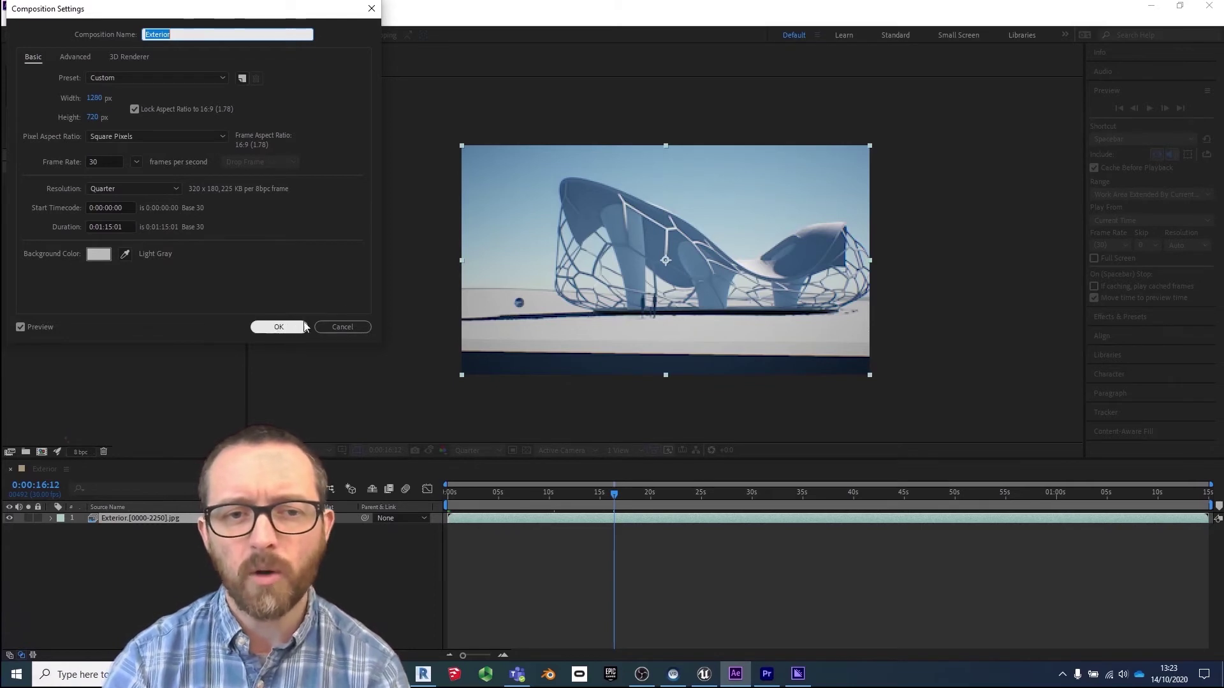
pyautogui.click(333, 325)
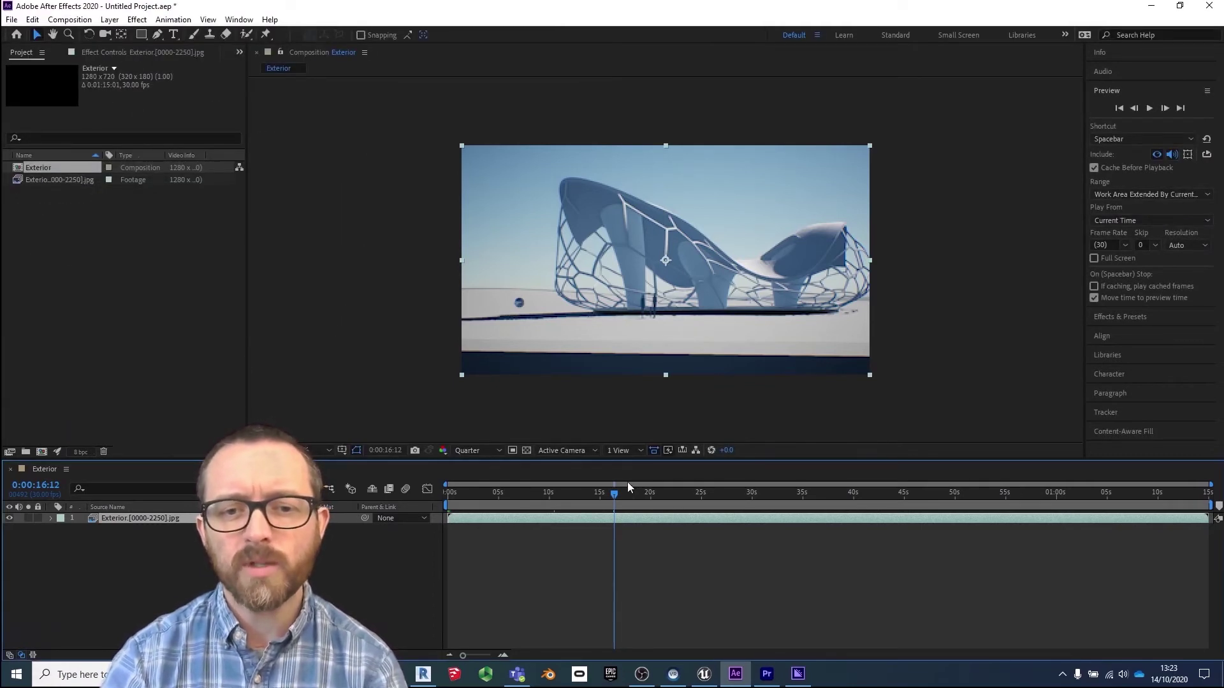
pyautogui.moveTo(612, 492); pyautogui.dragTo(448, 483)
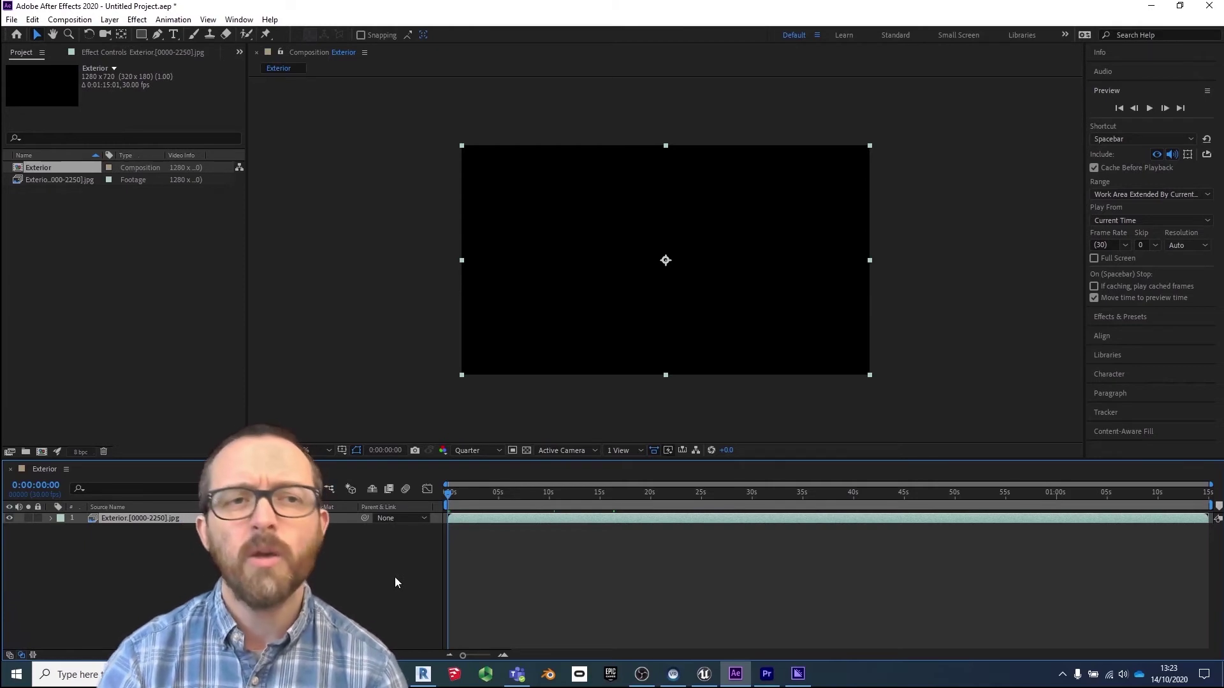
pyautogui.click(70, 20)
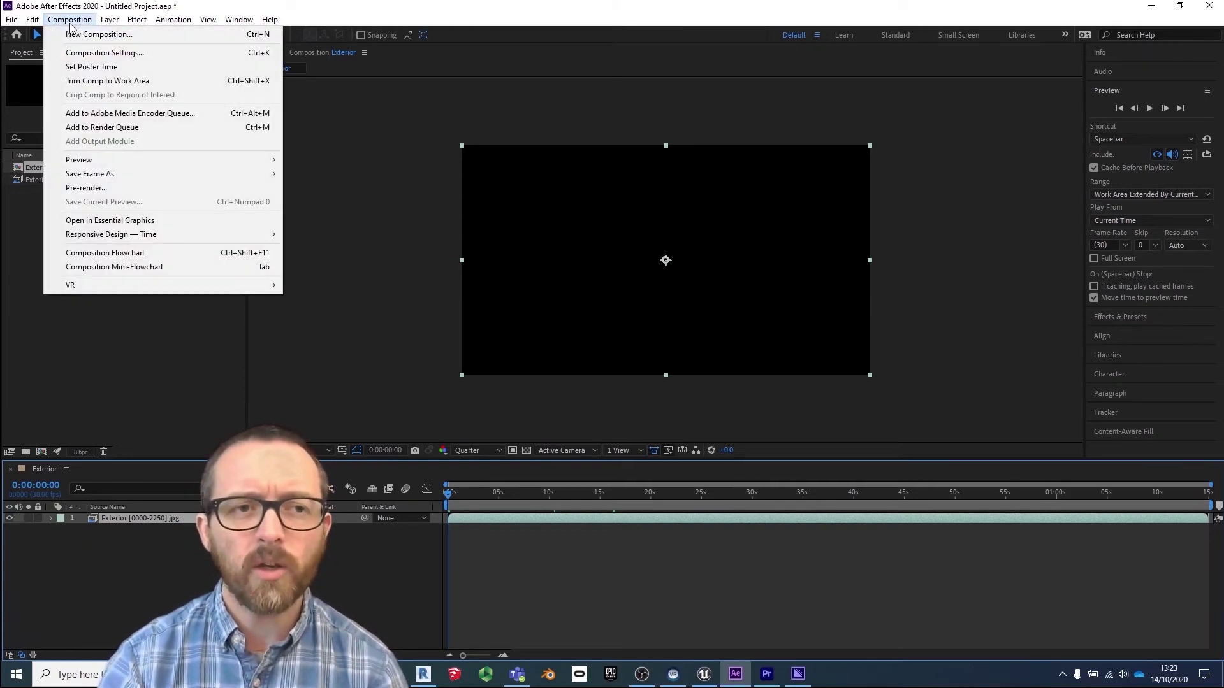
pyautogui.click(126, 115)
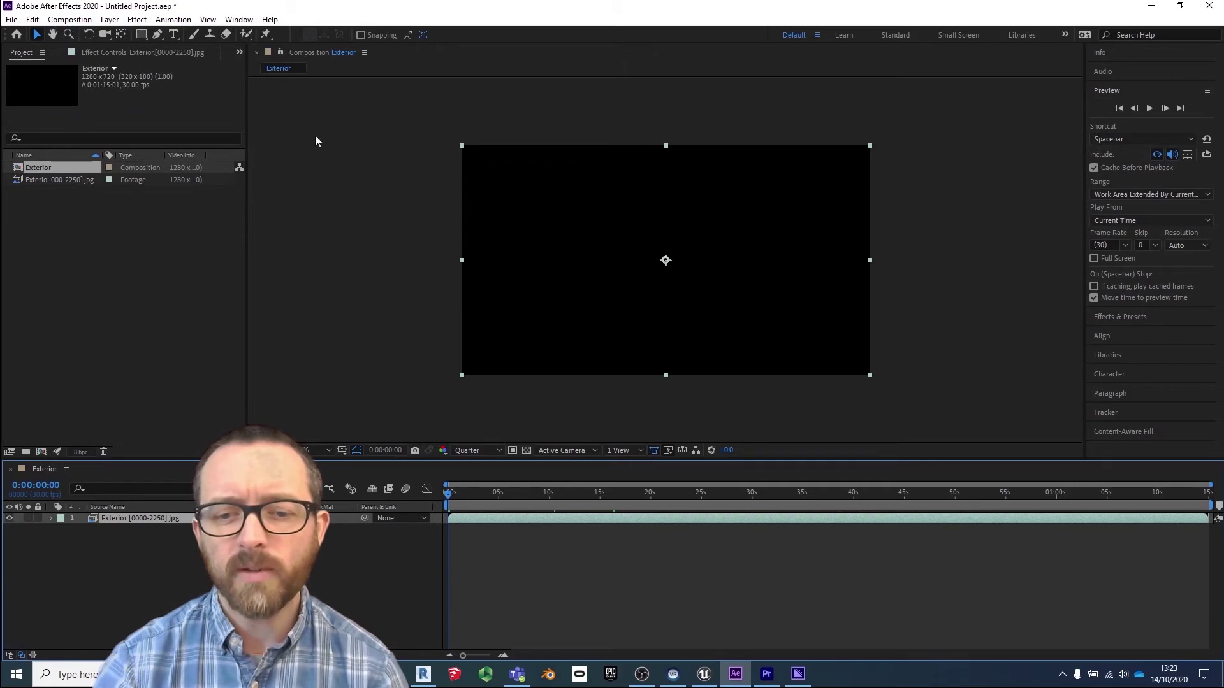
pyautogui.click(797, 674)
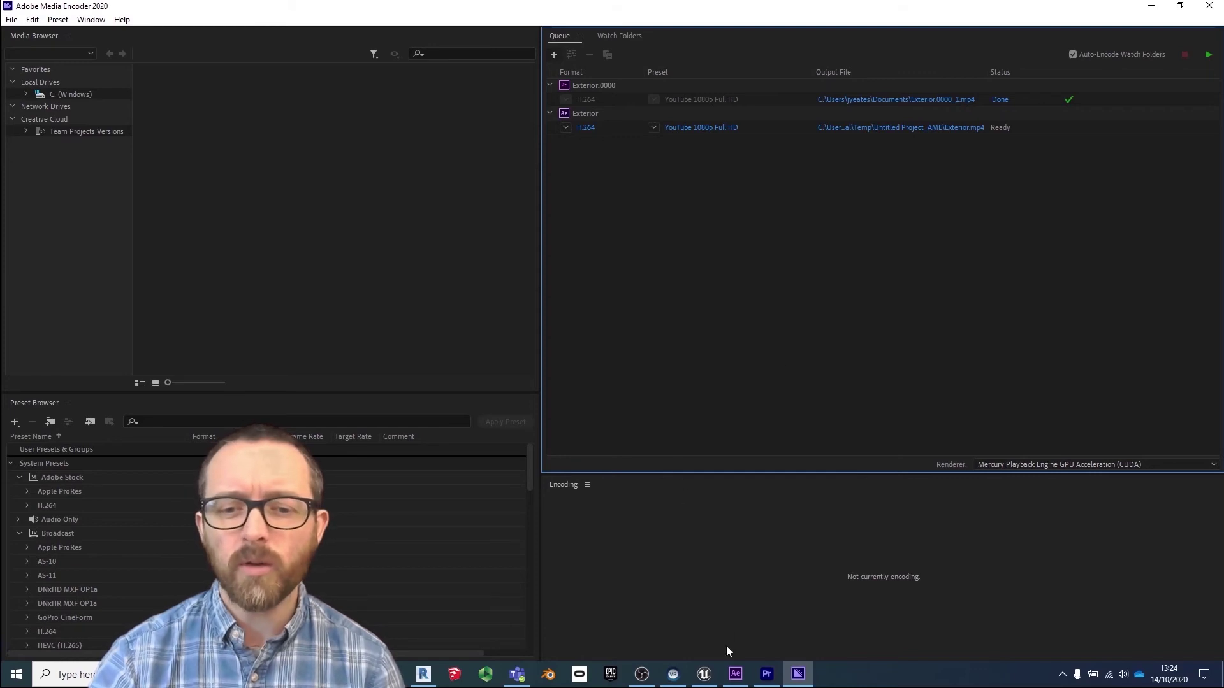
# Step: Bring up Revit with the TestHouse01 Level 0 floor plan
pyautogui.click(424, 676)
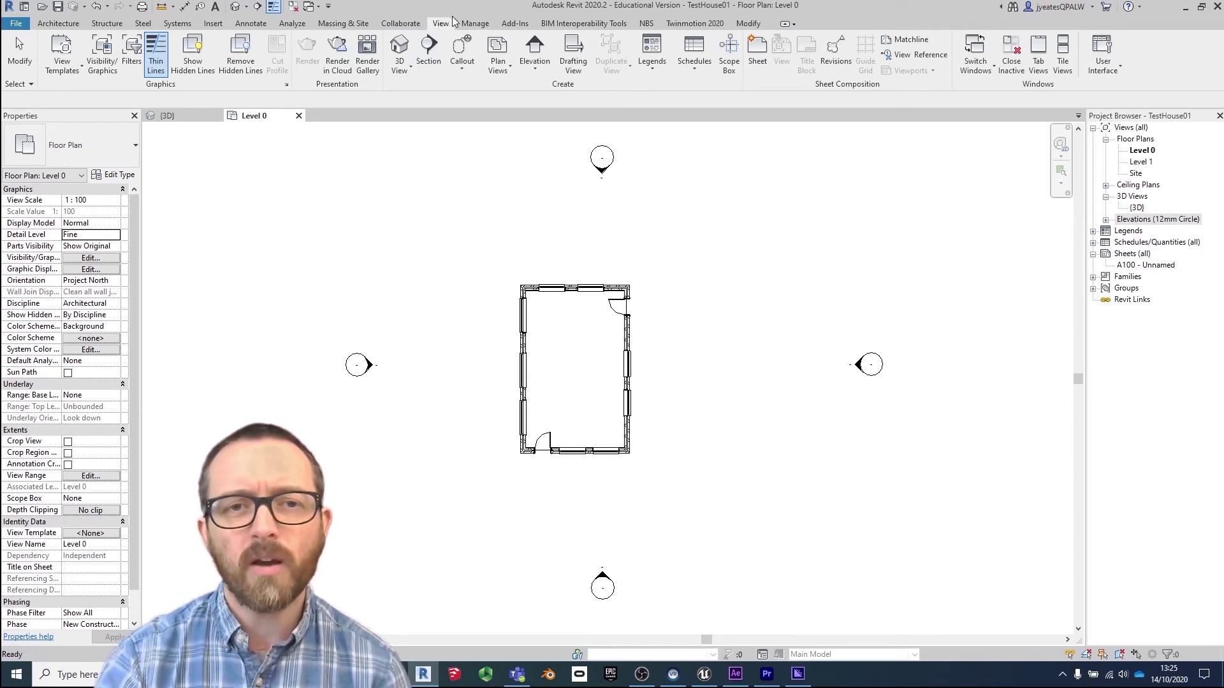
# Step: Draw a Walkthrough camera path with three key frames through the house on Level 0
pyautogui.click(411, 70)
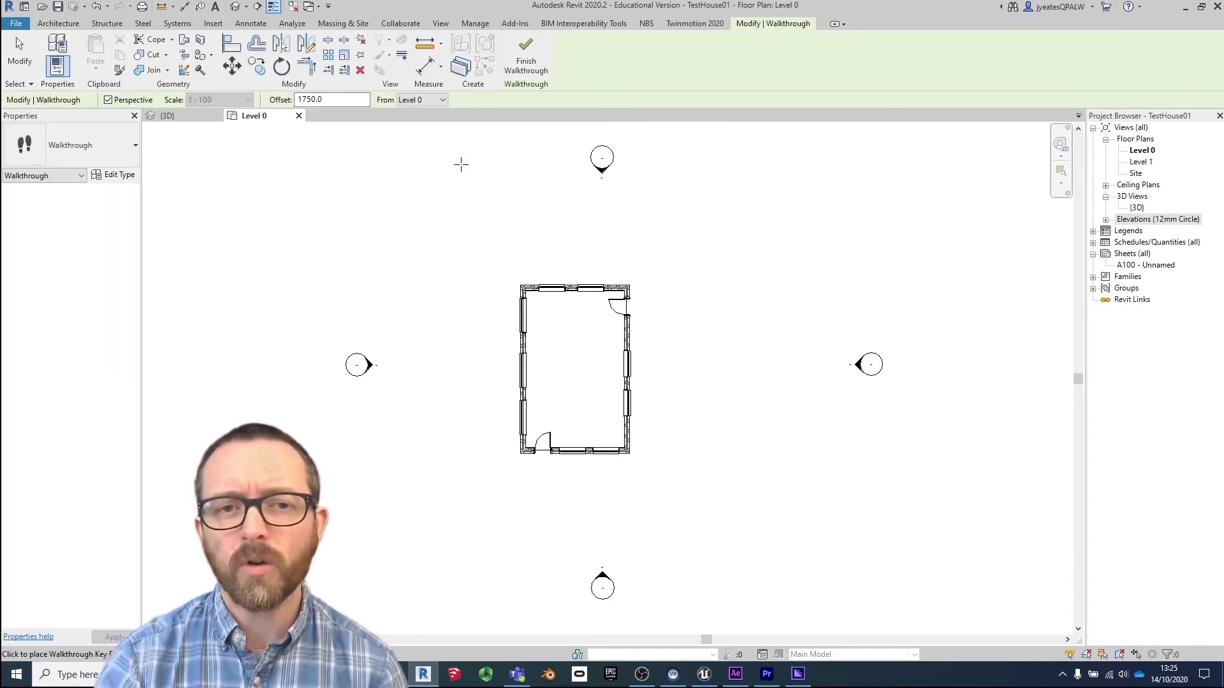
pyautogui.click(591, 430)
pyautogui.click(601, 358)
pyautogui.click(554, 349)
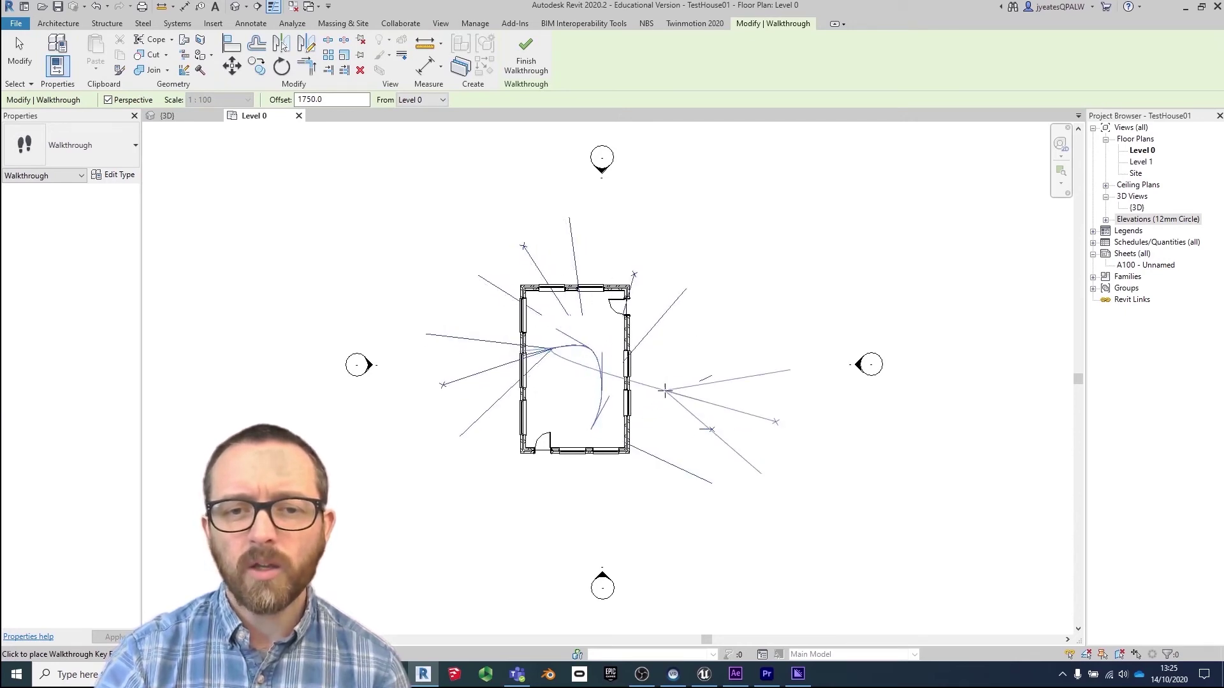
pyautogui.press('Escape')
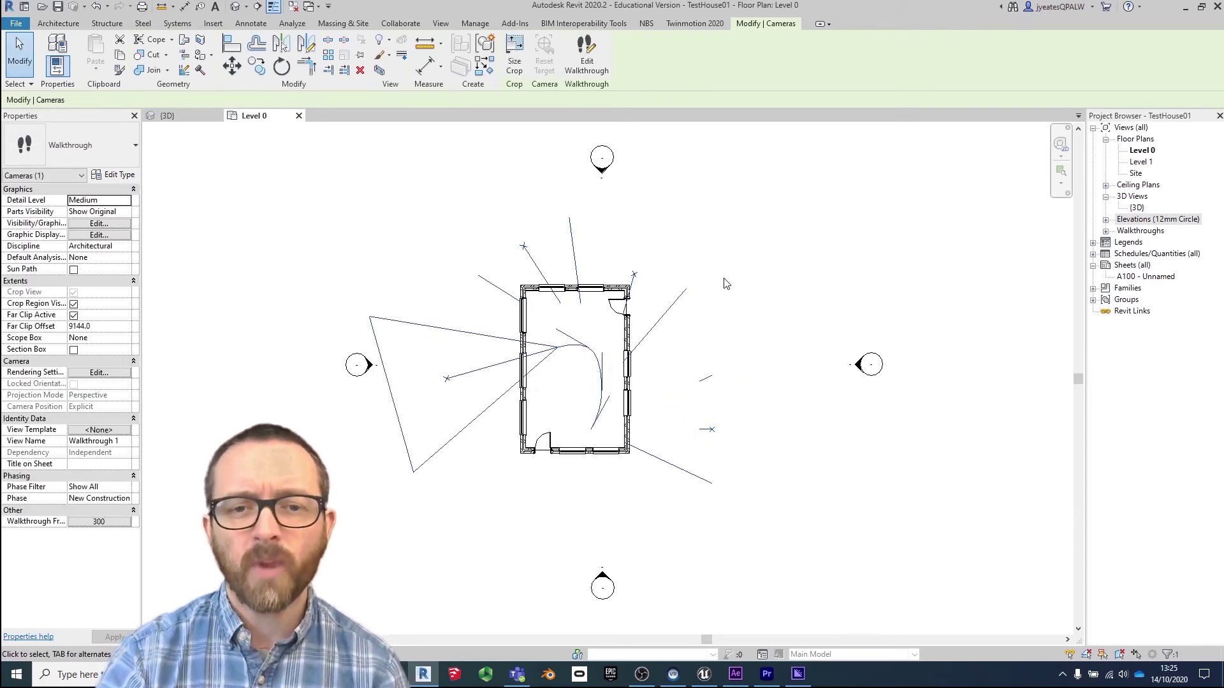
# Step: Edit Walkthrough 1, step through its key frames, and expand Walkthroughs in the Project Browser
pyautogui.click(590, 64)
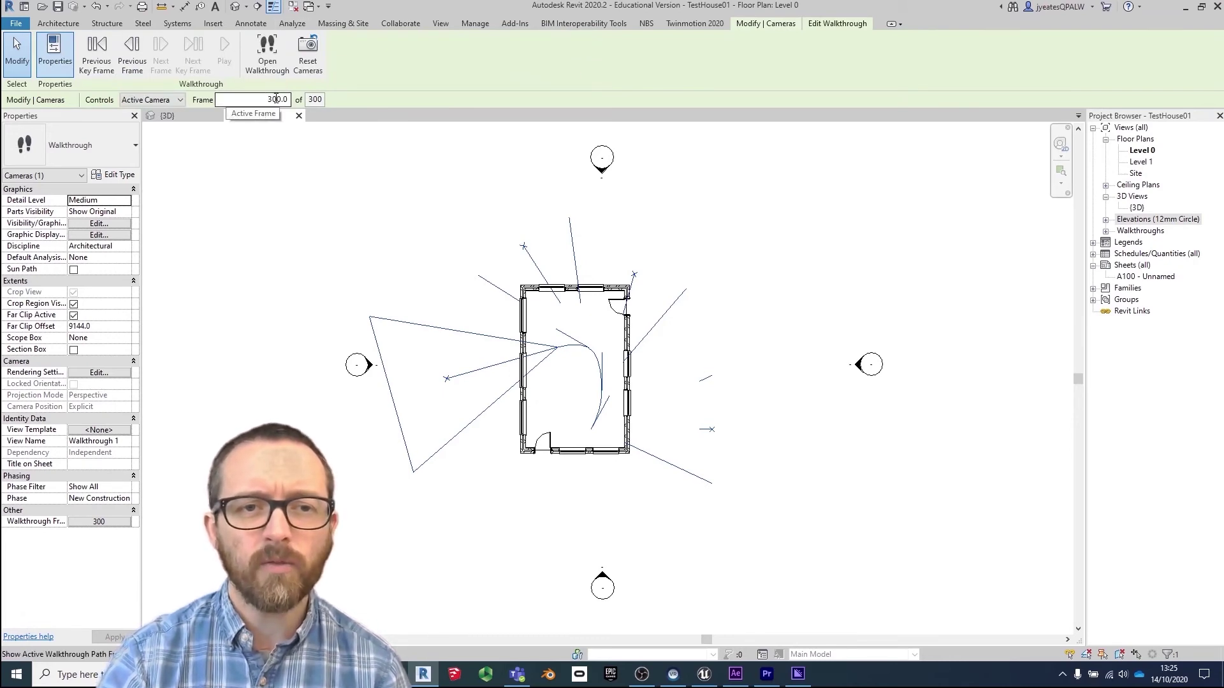
pyautogui.click(283, 118)
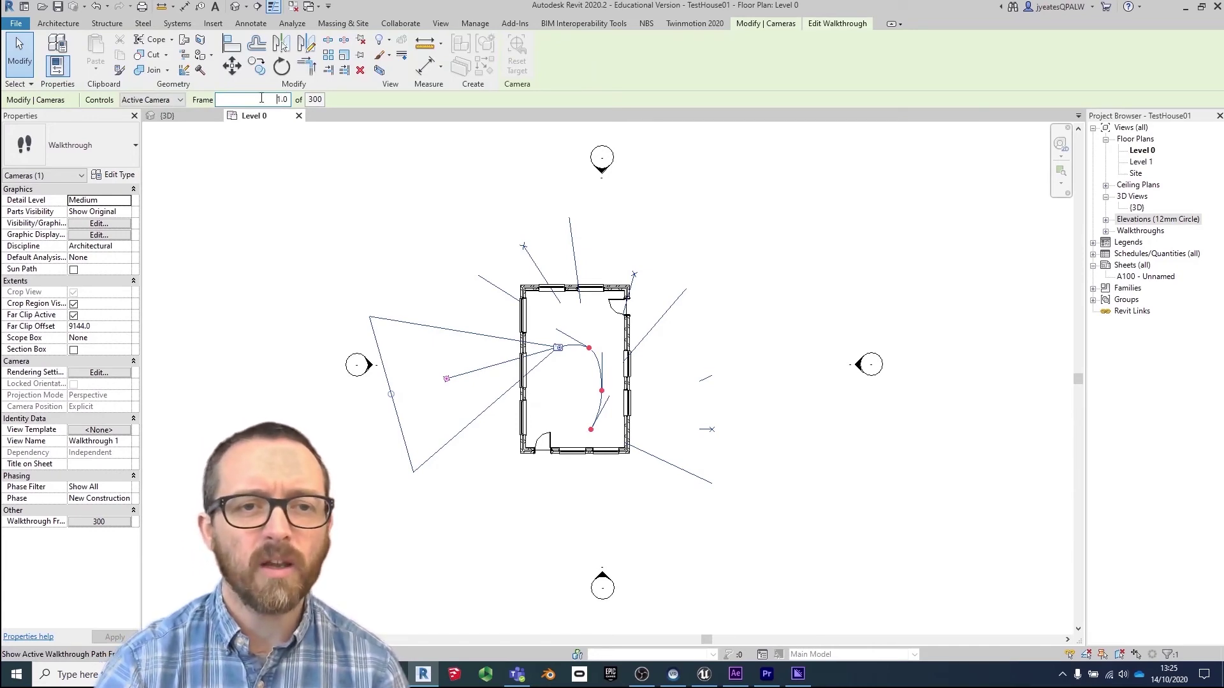
pyautogui.click(842, 23)
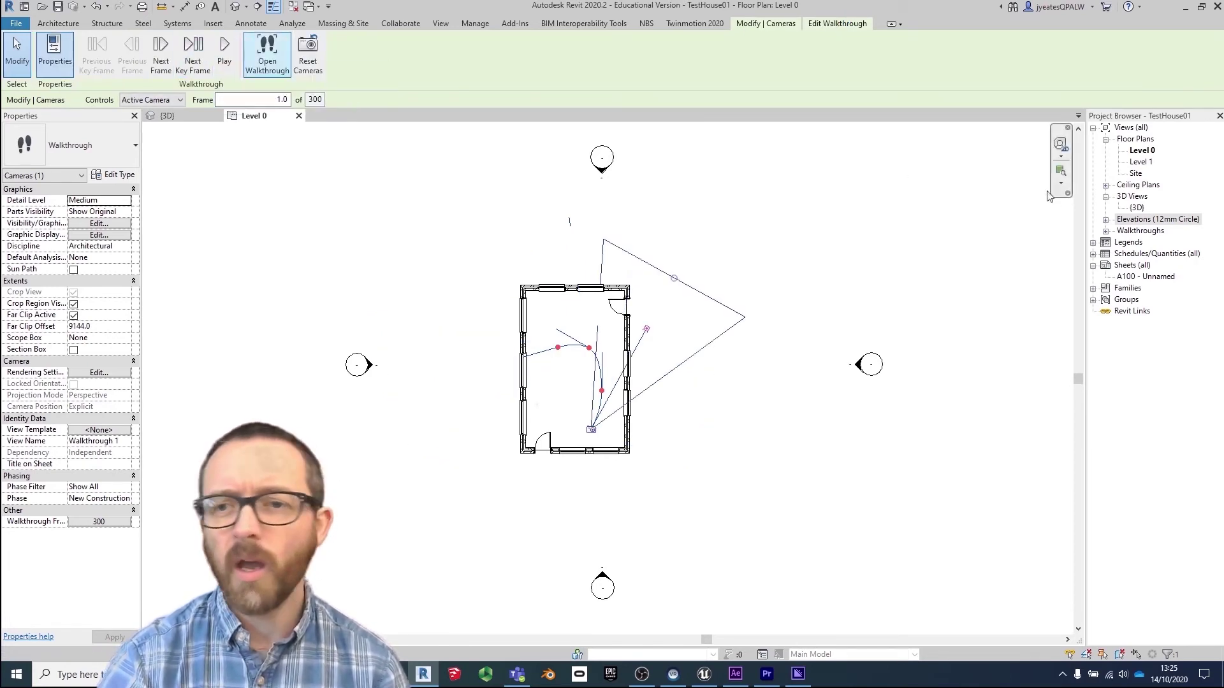
pyautogui.click(1106, 232)
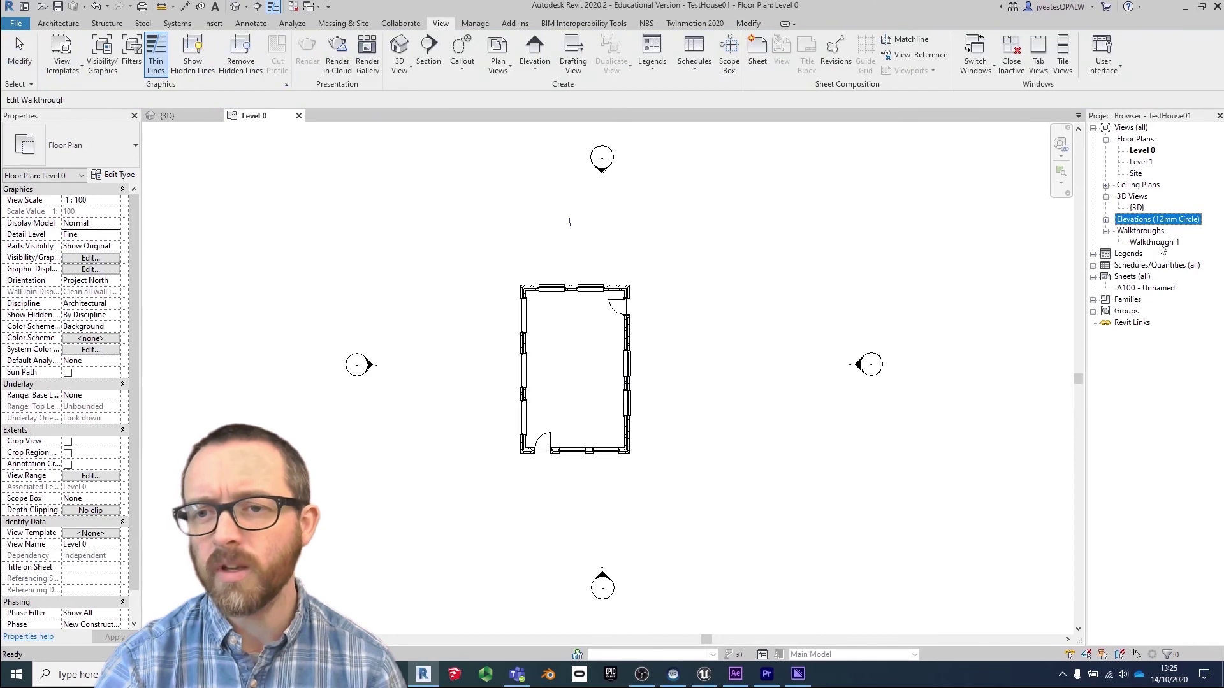
# Step: Open Walkthrough 1 and play its 300-frame animation in Edit Walkthrough mode
pyautogui.doubleClick(1161, 244)
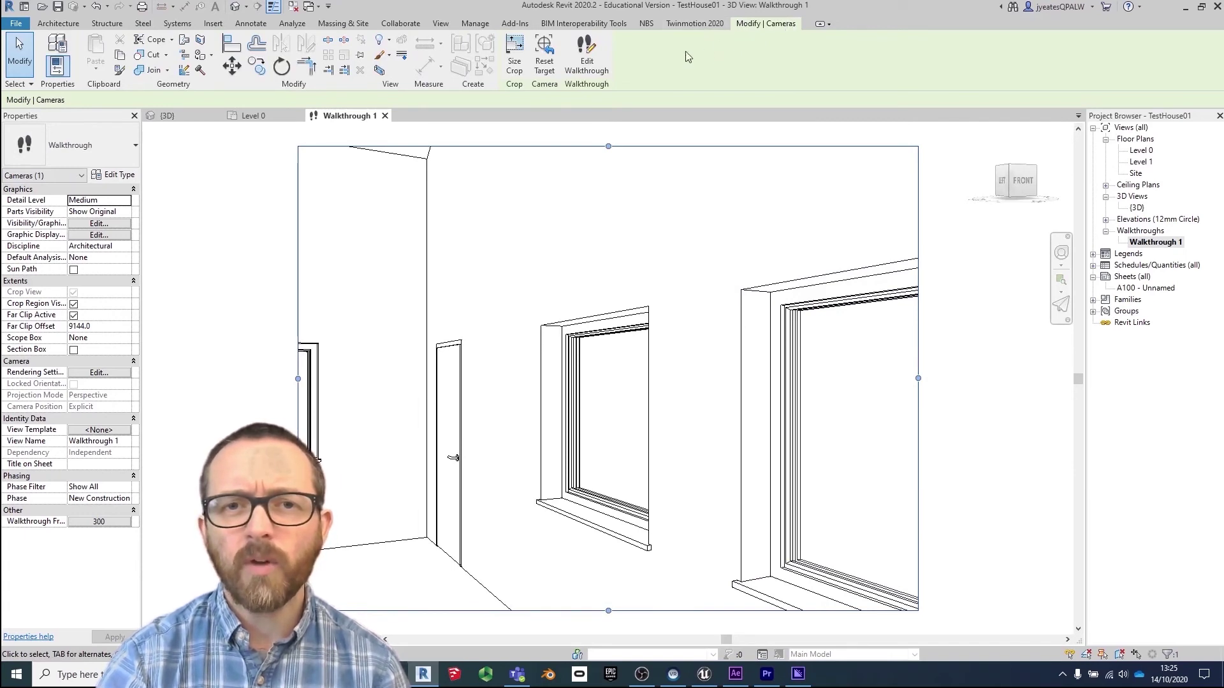
pyautogui.click(587, 59)
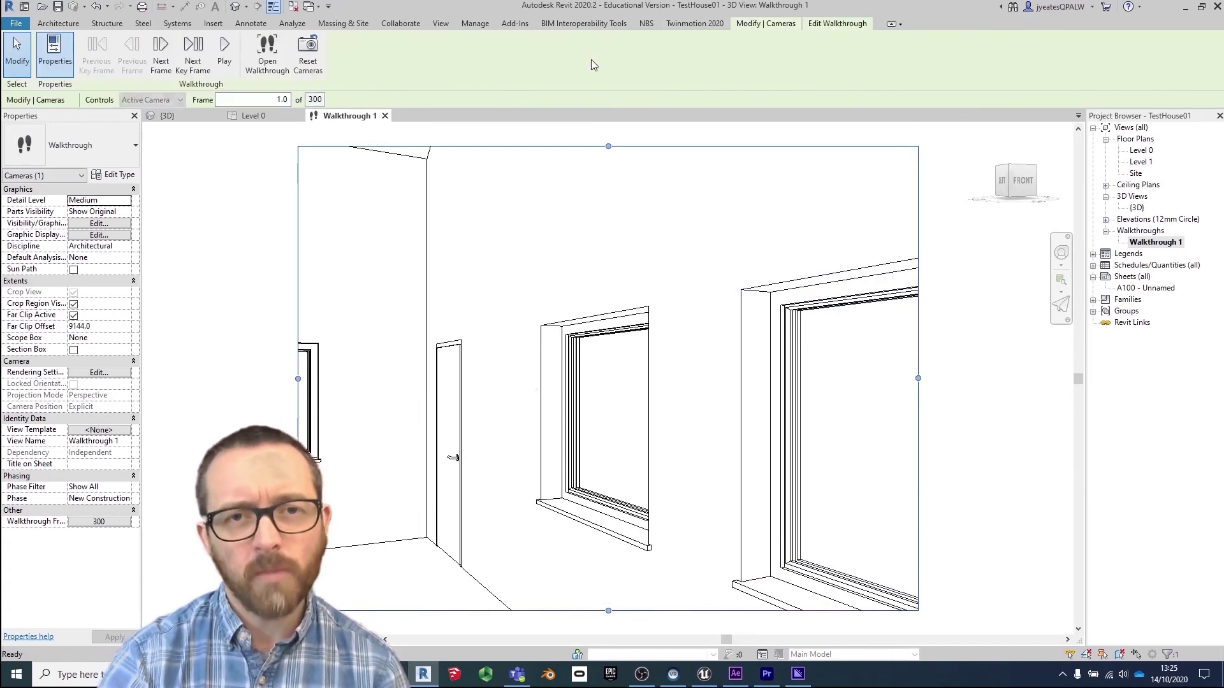
pyautogui.click(226, 51)
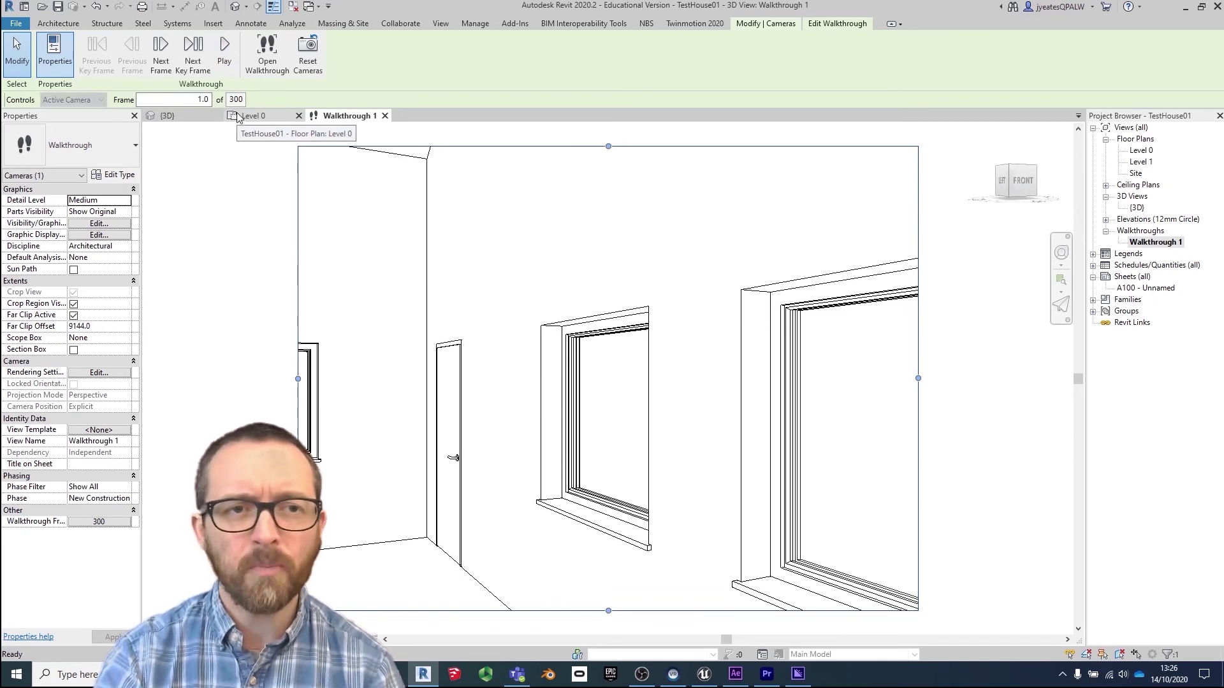
# Step: Start exporting the walkthrough via File > Export > Images and Animations > Walkthrough
pyautogui.click(5, 25)
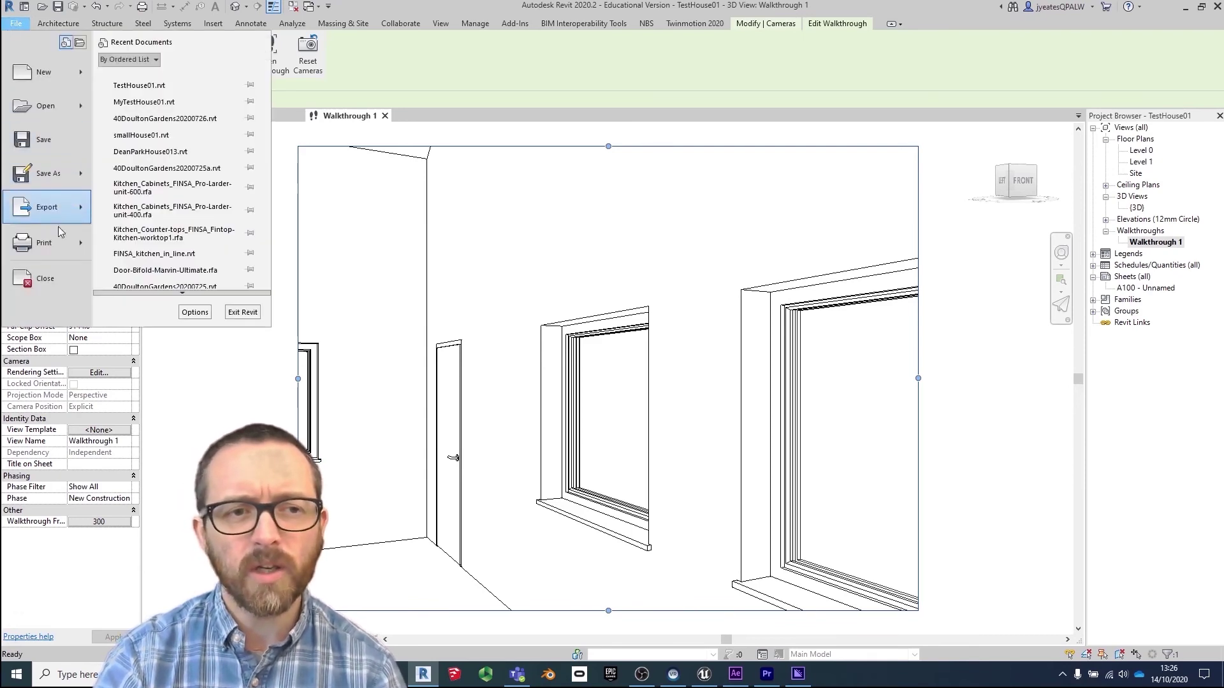
pyautogui.moveTo(60, 219)
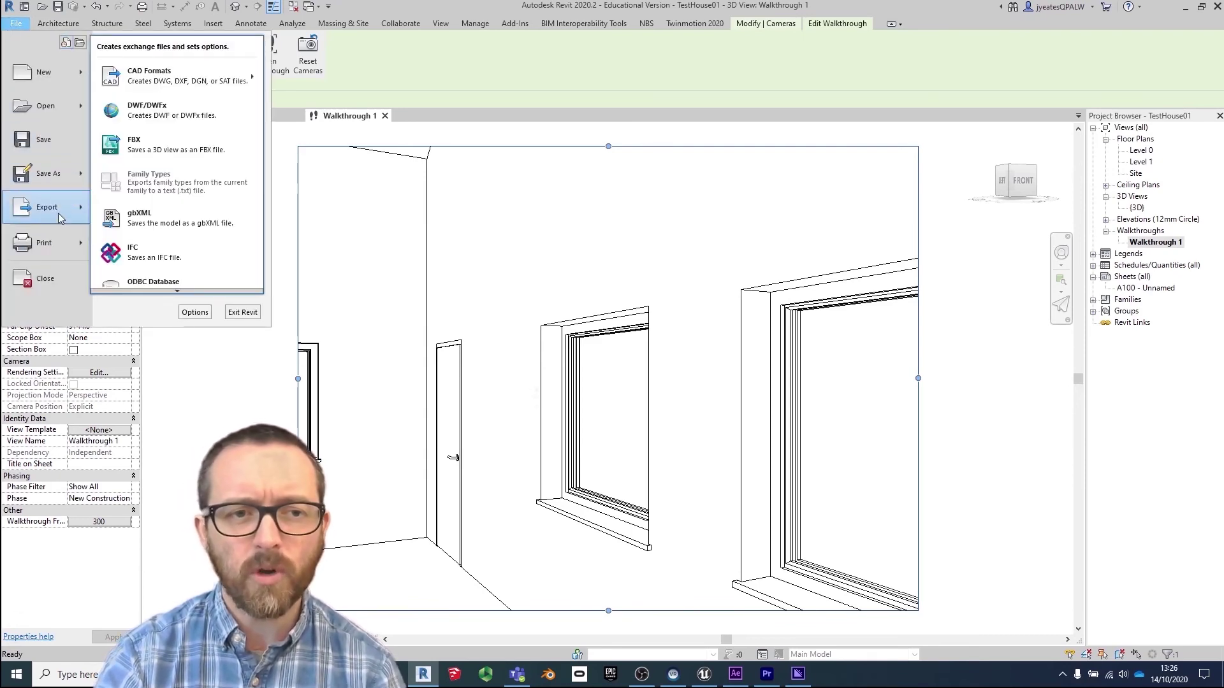
pyautogui.moveTo(203, 291)
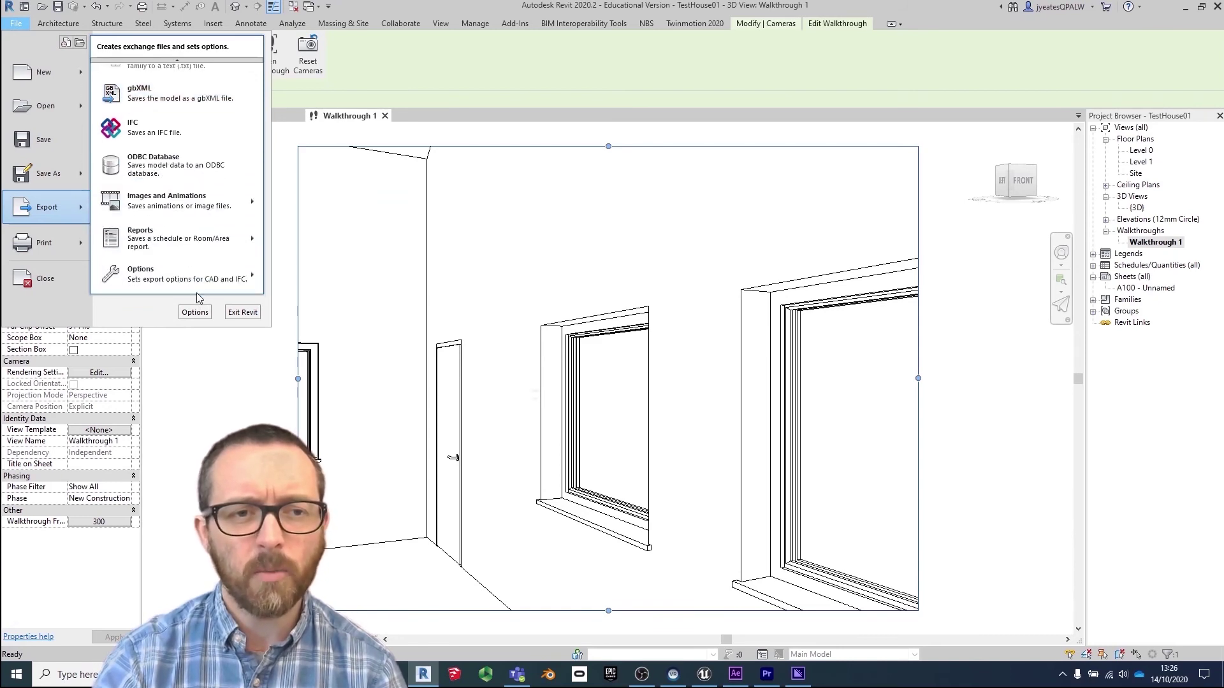
pyautogui.moveTo(199, 204)
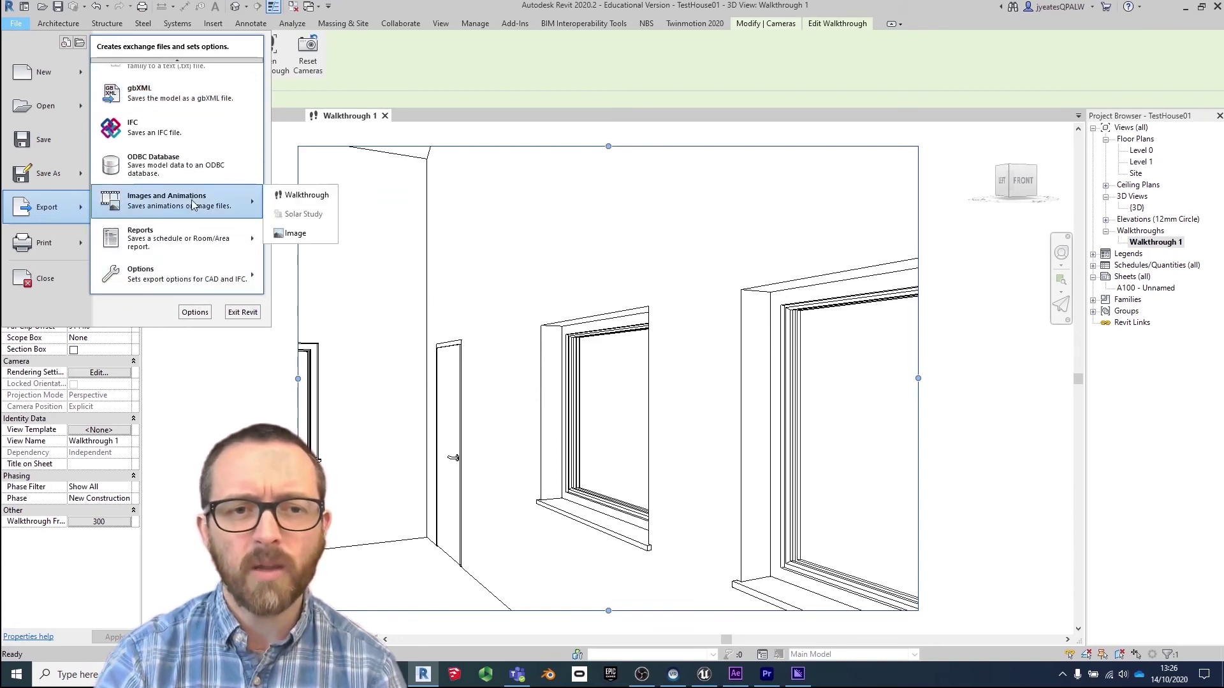
pyautogui.click(299, 195)
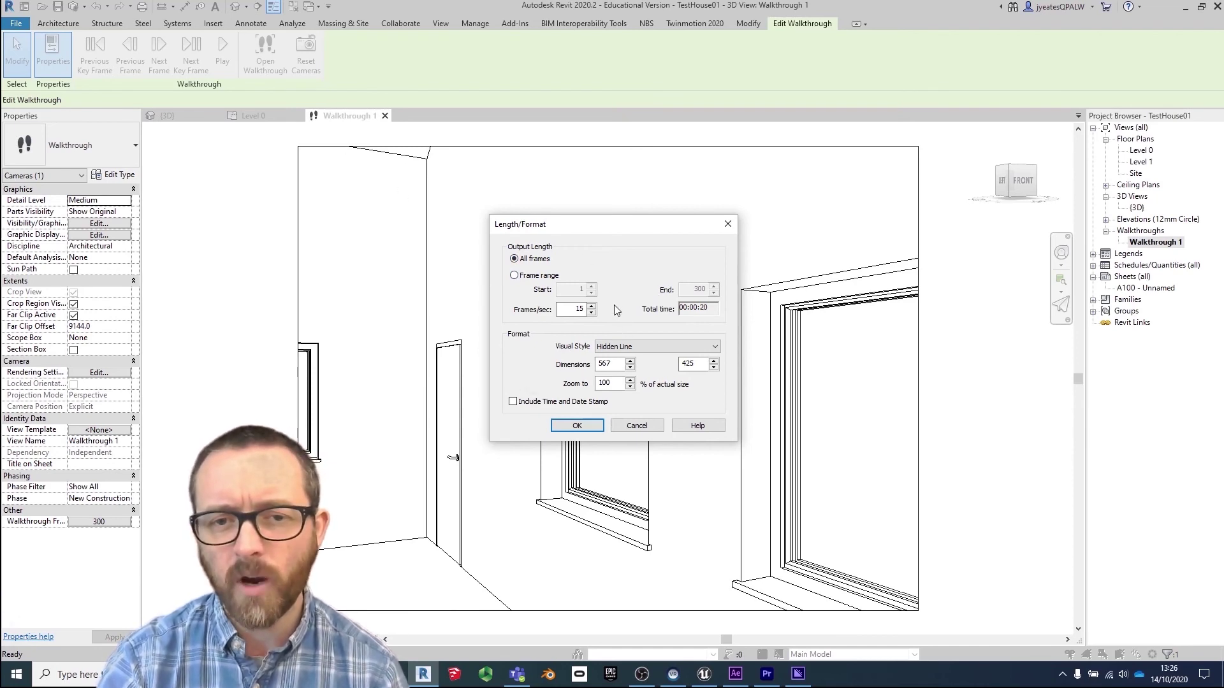
# Step: Switch the export visual style to Rendering, then cancel the walkthrough export
pyautogui.click(715, 349)
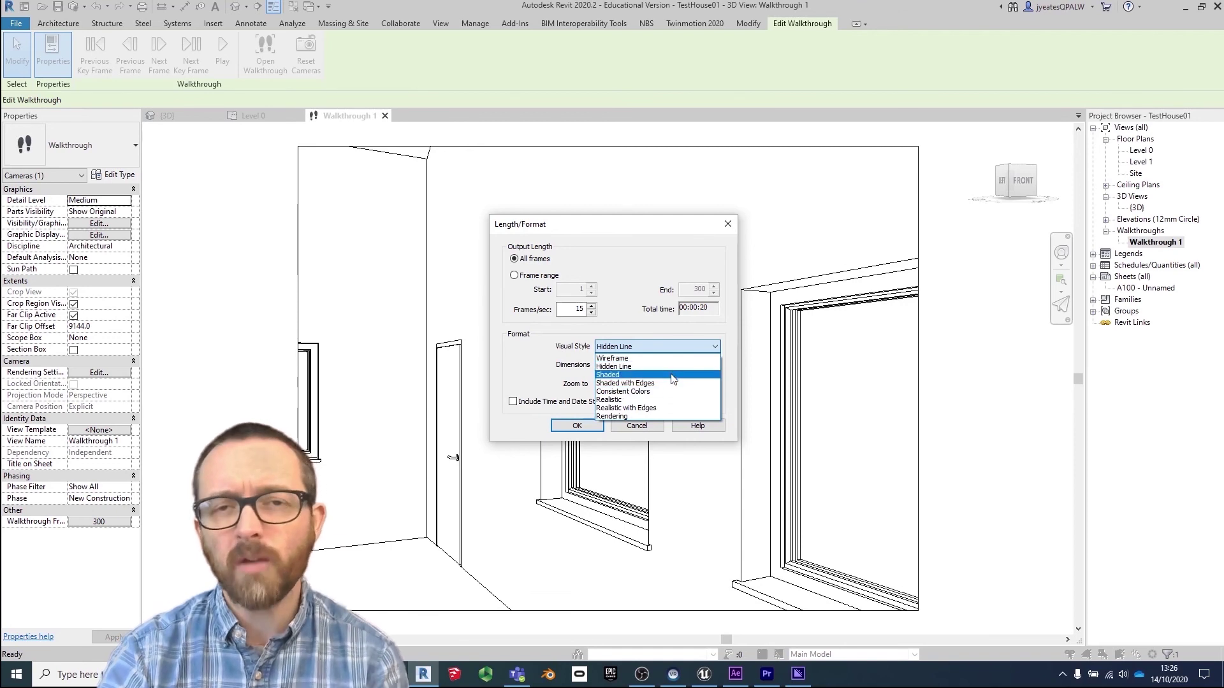
pyautogui.click(636, 417)
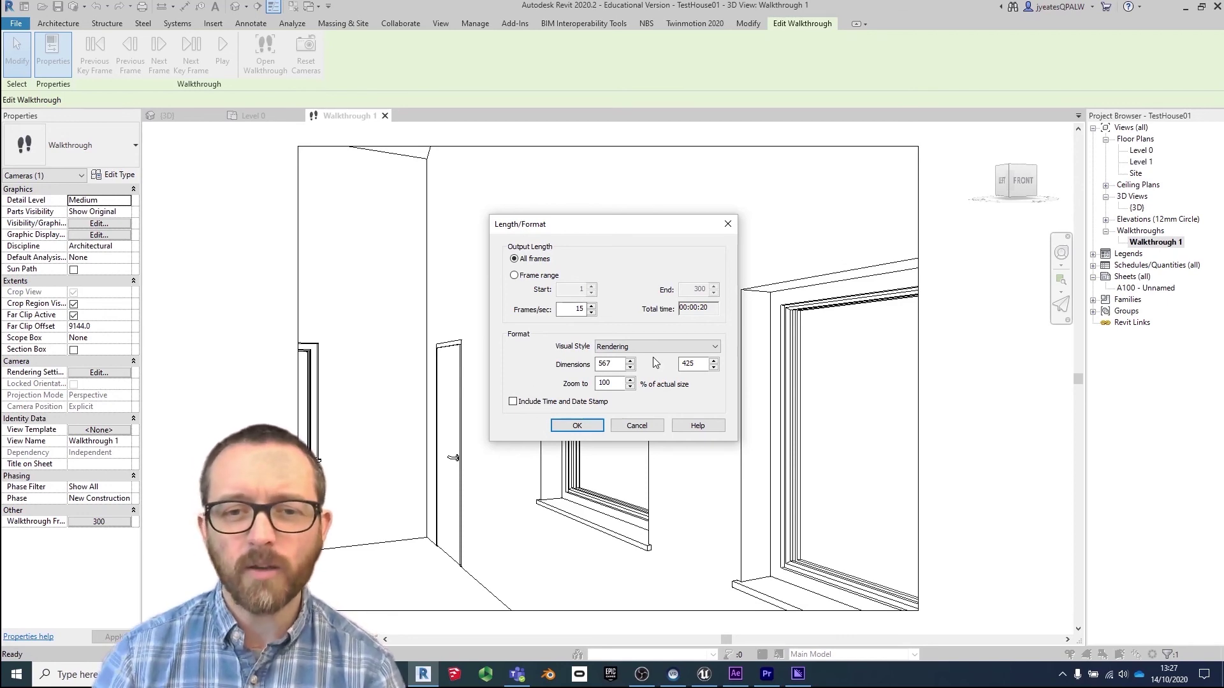
pyautogui.click(641, 426)
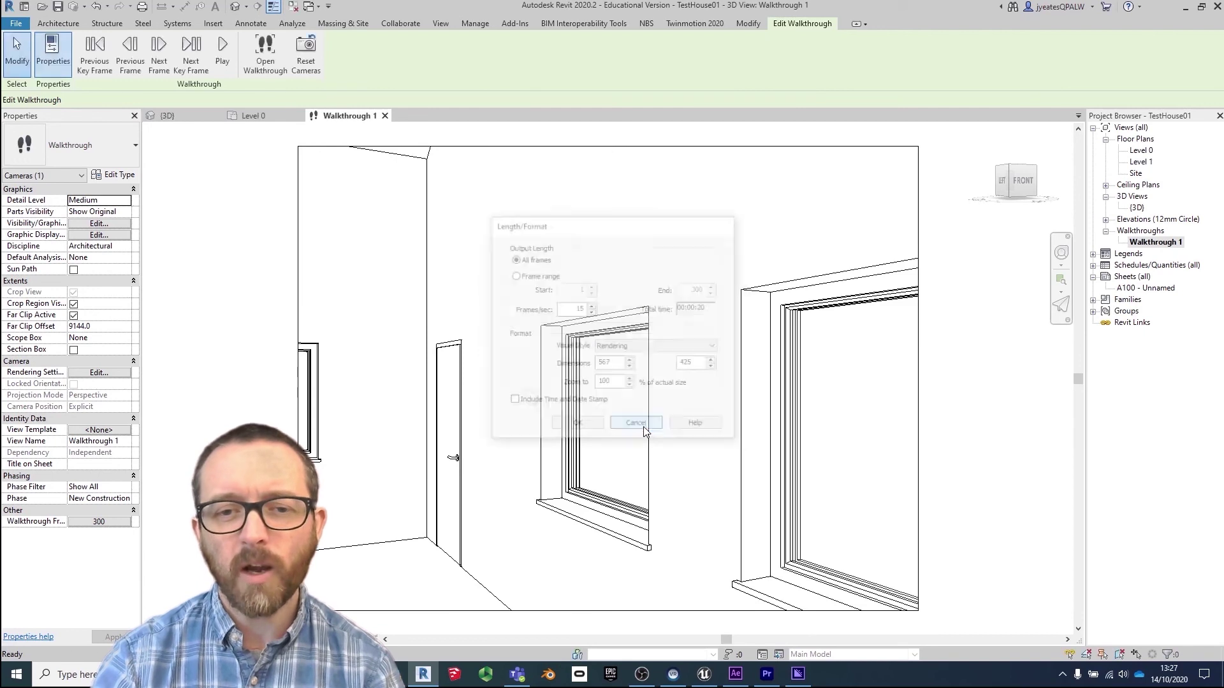